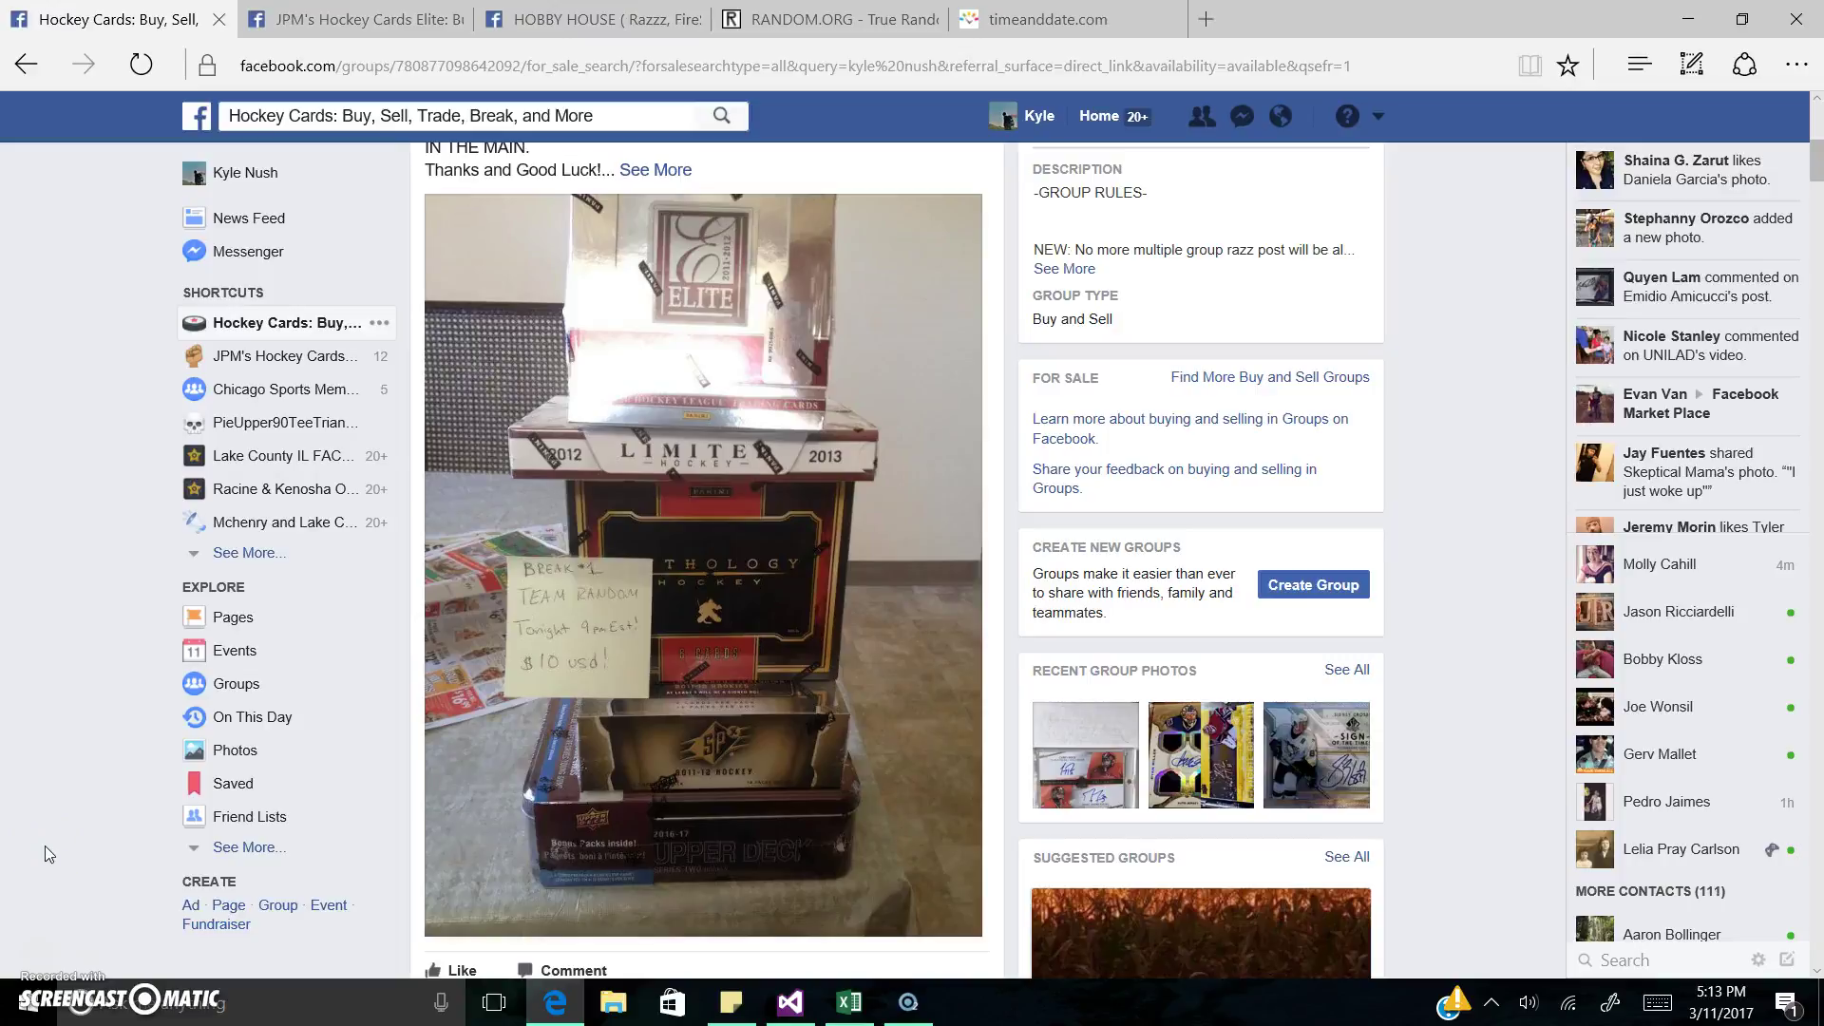
# Step: Post a LIVE comment in the Hockey Cards and JPM's Hockey Cards Elite groups
pyautogui.scroll(-5, 44, 845)
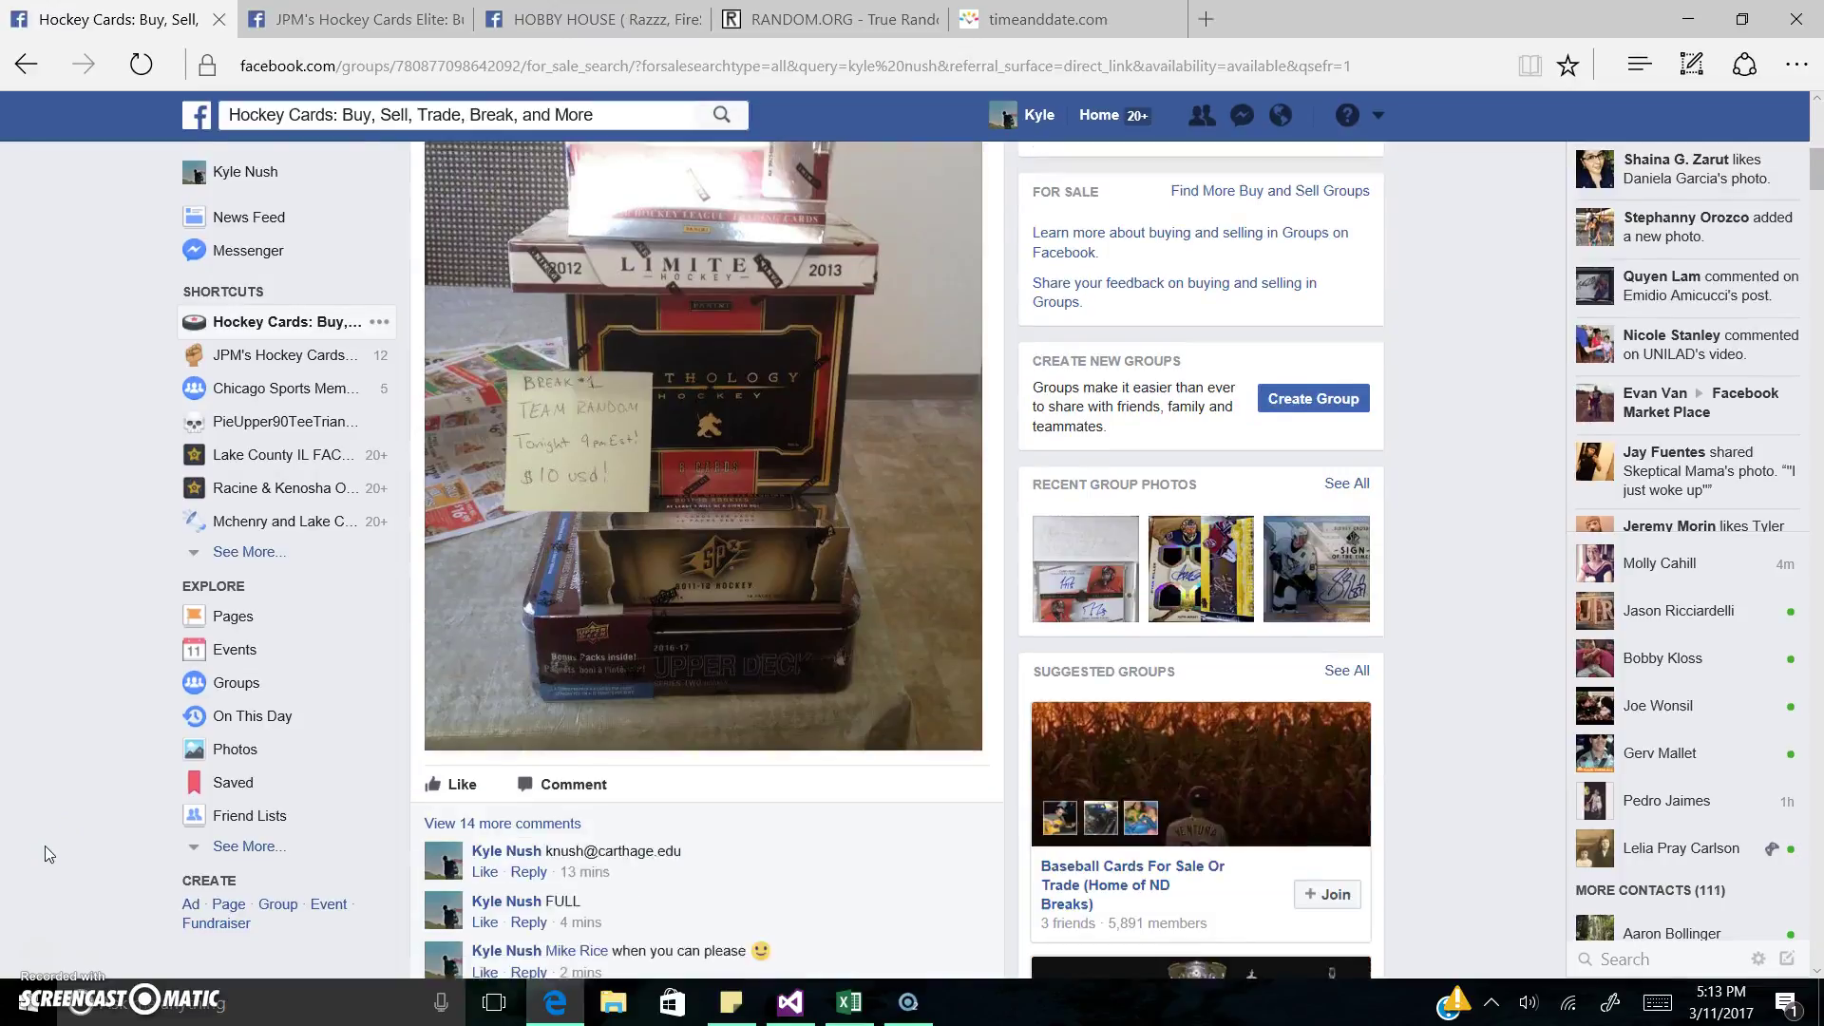
pyautogui.hotkey('ctrl', '+')
pyautogui.hotkey('ctrl', '-')
pyautogui.scroll(4, 43, 845)
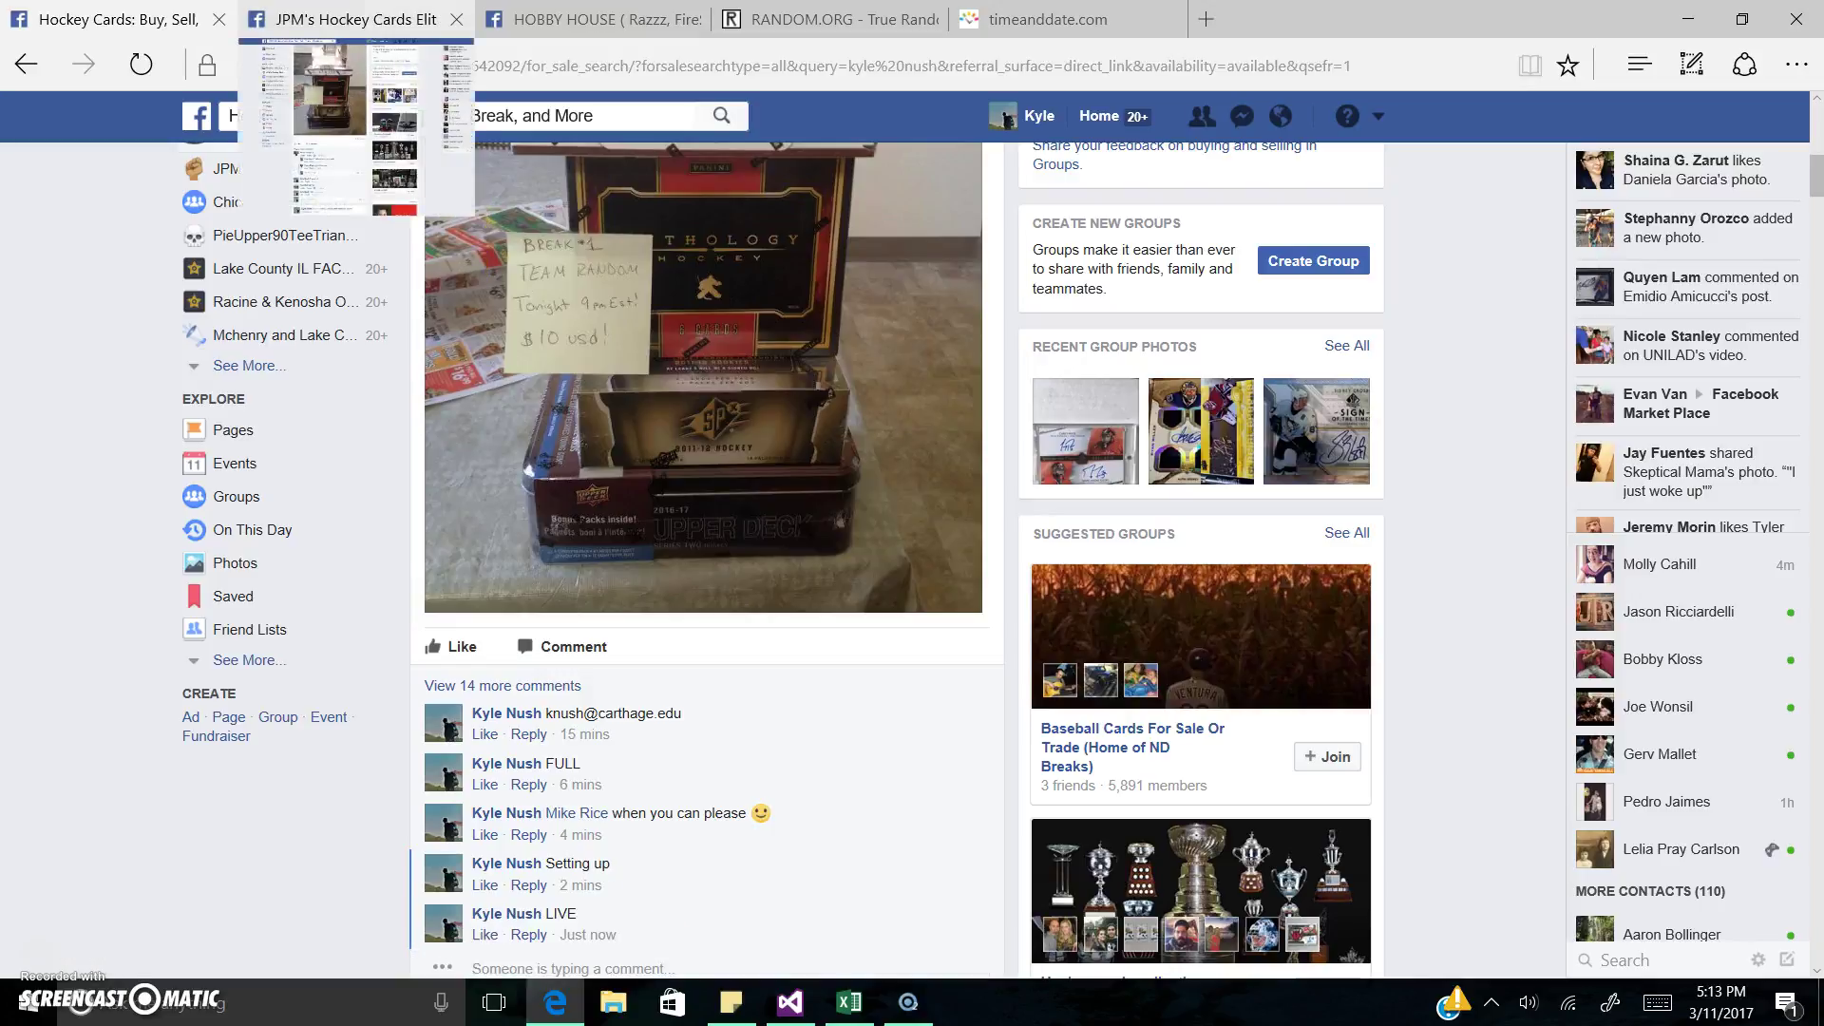
pyautogui.click(352, 19)
pyautogui.scroll(-4, 841, 847)
pyautogui.scroll(-1, 841, 847)
pyautogui.scroll(1, 771, 788)
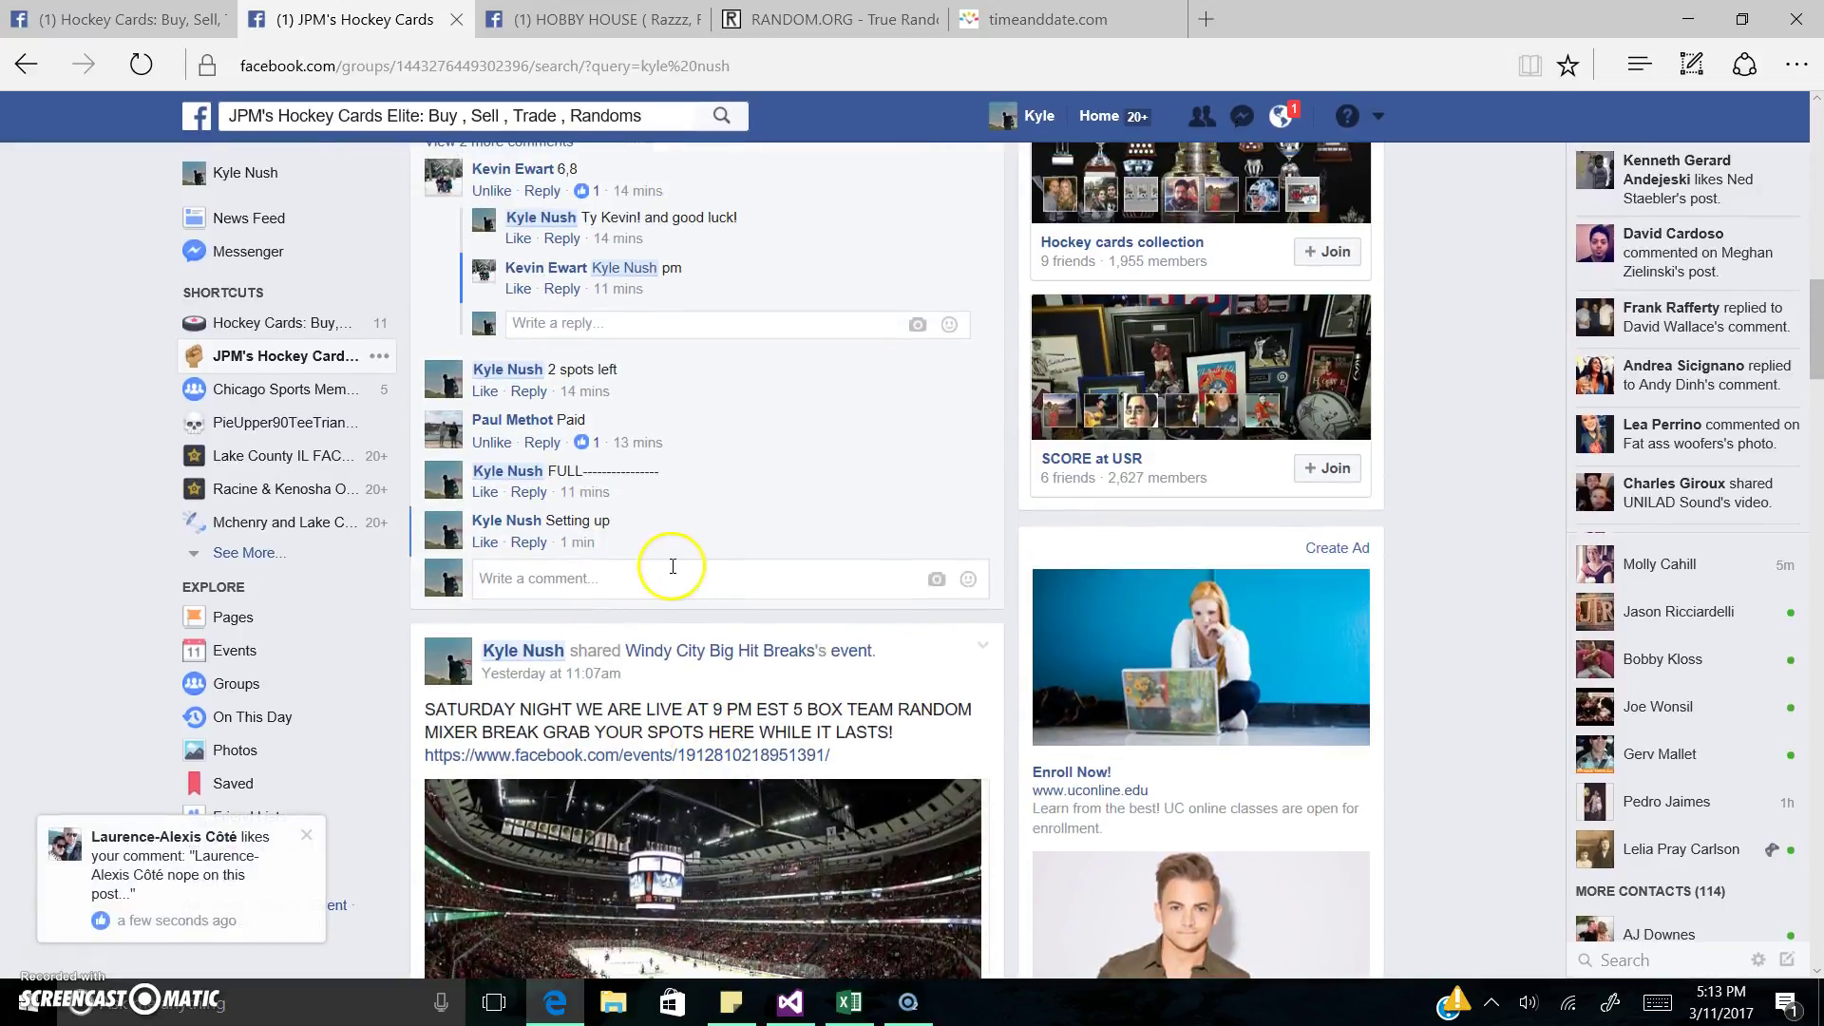
pyautogui.write('E')
pyautogui.press('Return')
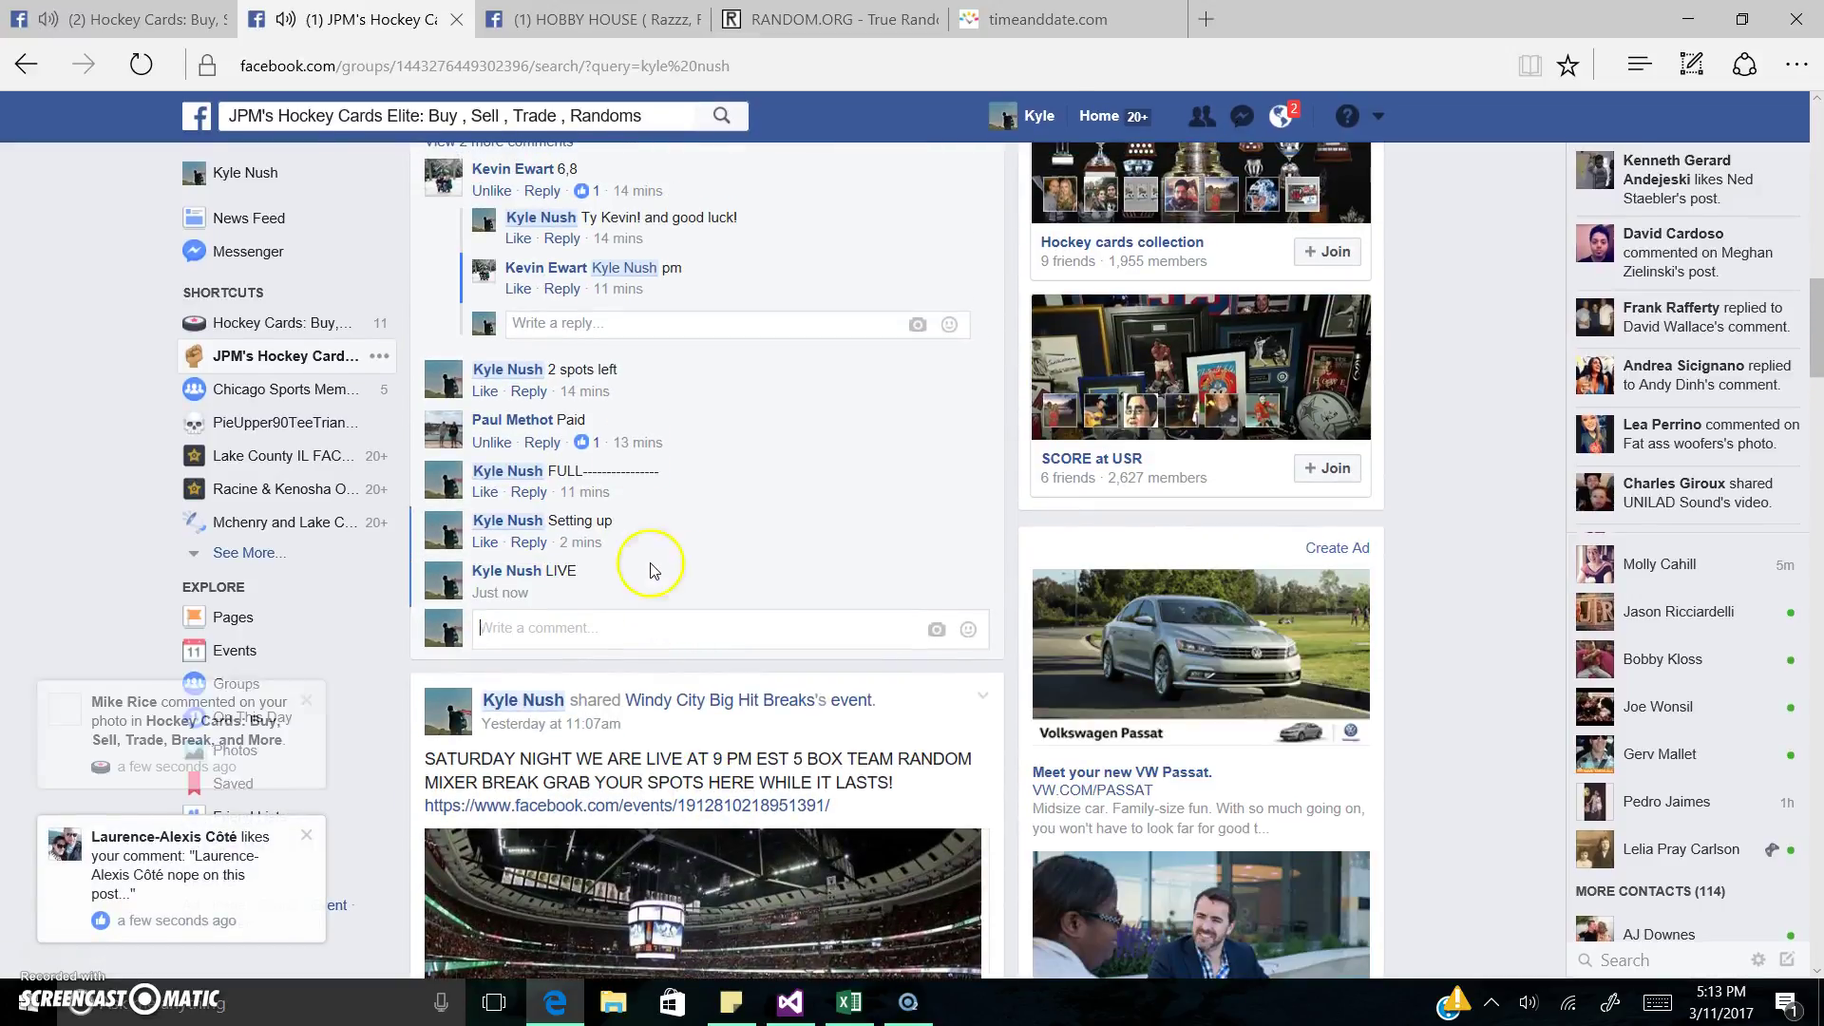
# Step: Close the chat popup, start a LIVE comment on the HOBBY HOUSE post, and check the current time
pyautogui.hotkey('ctrl', 'Tab')
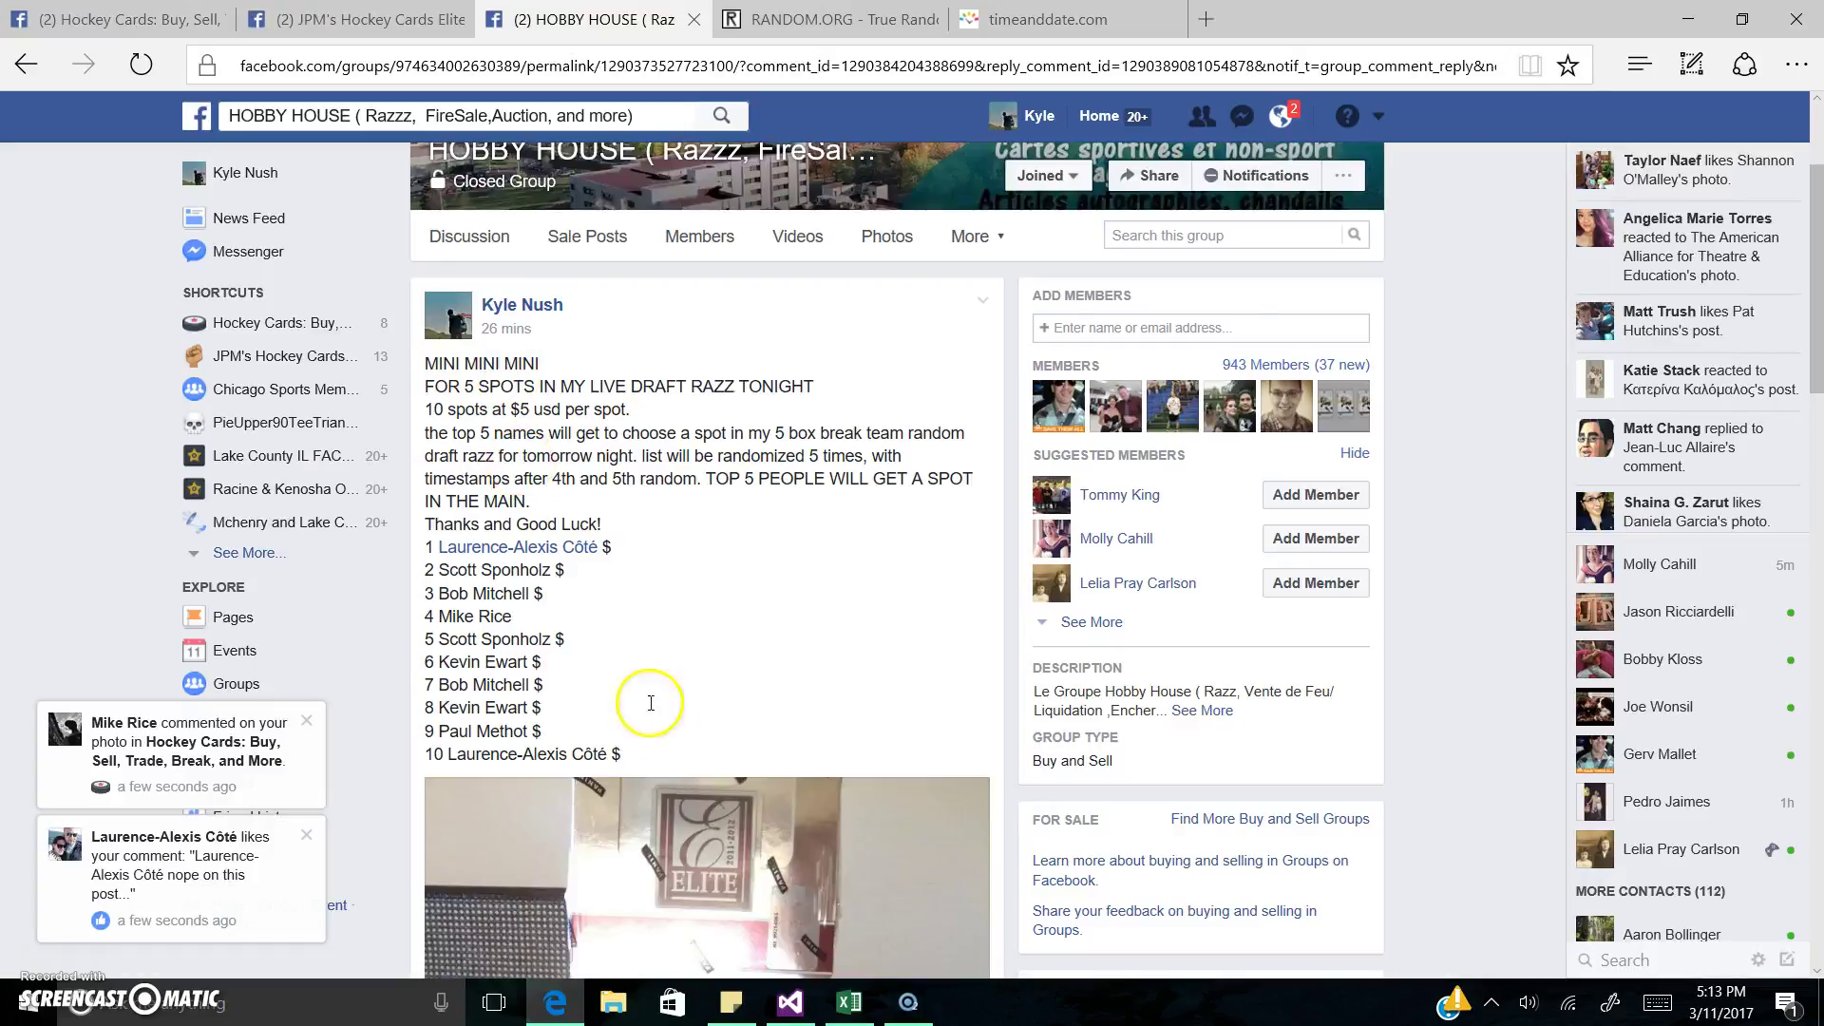
pyautogui.scroll(-7, 682, 737)
pyautogui.scroll(-15, 684, 741)
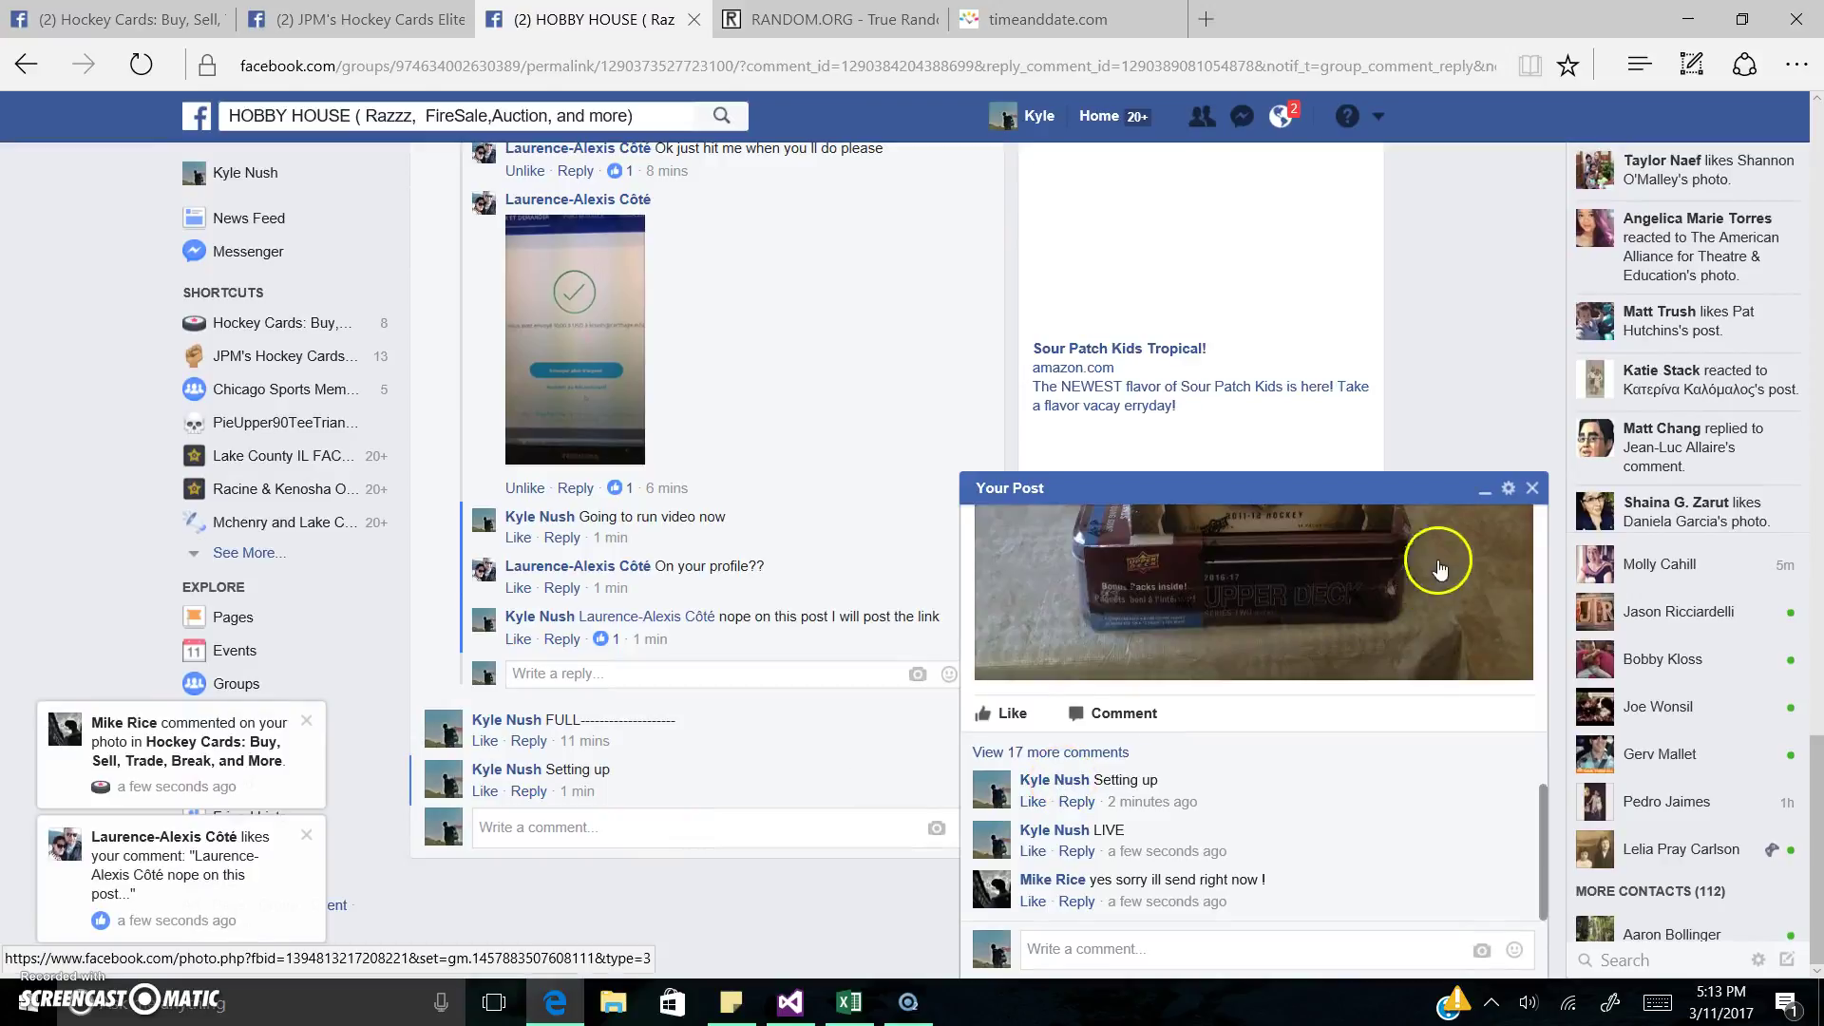
pyautogui.click(1531, 490)
pyautogui.click(739, 809)
pyautogui.write('LI')
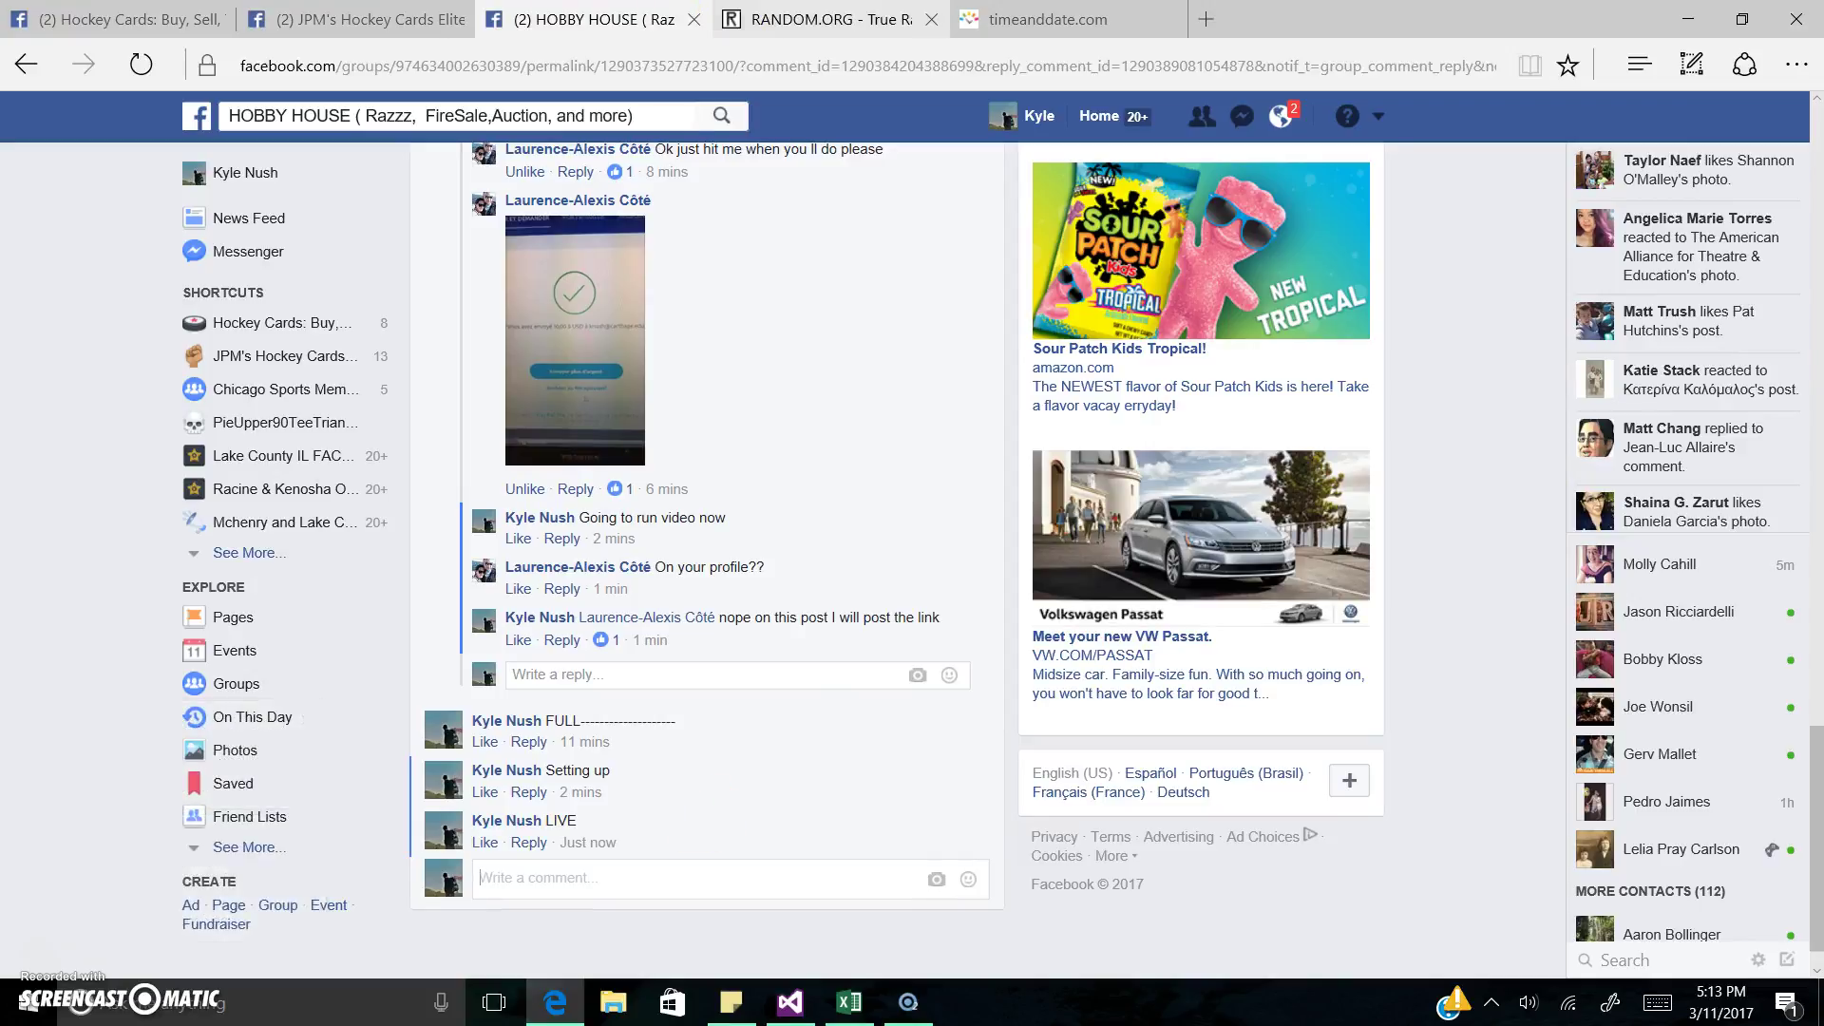
pyautogui.click(1048, 19)
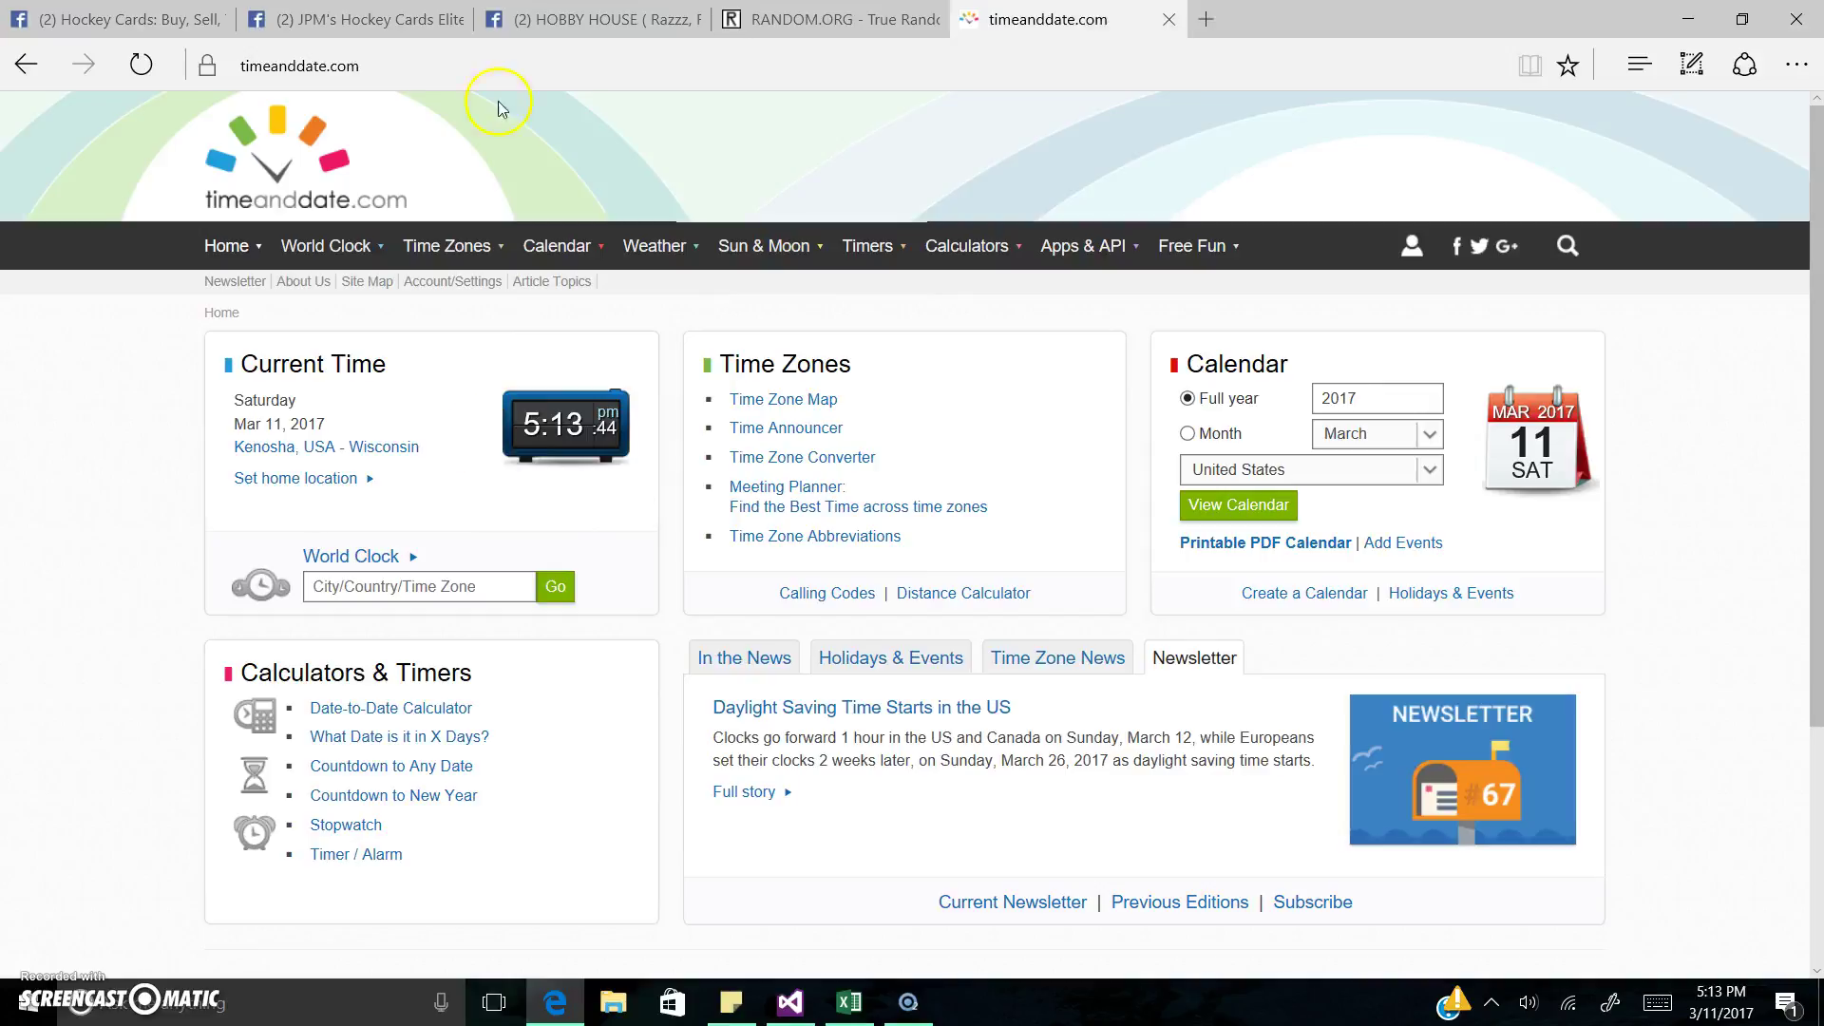
# Step: Select the 10-name spot list on the HOBBY HOUSE mini razz post
pyautogui.click(589, 19)
pyautogui.scroll(15, 707, 561)
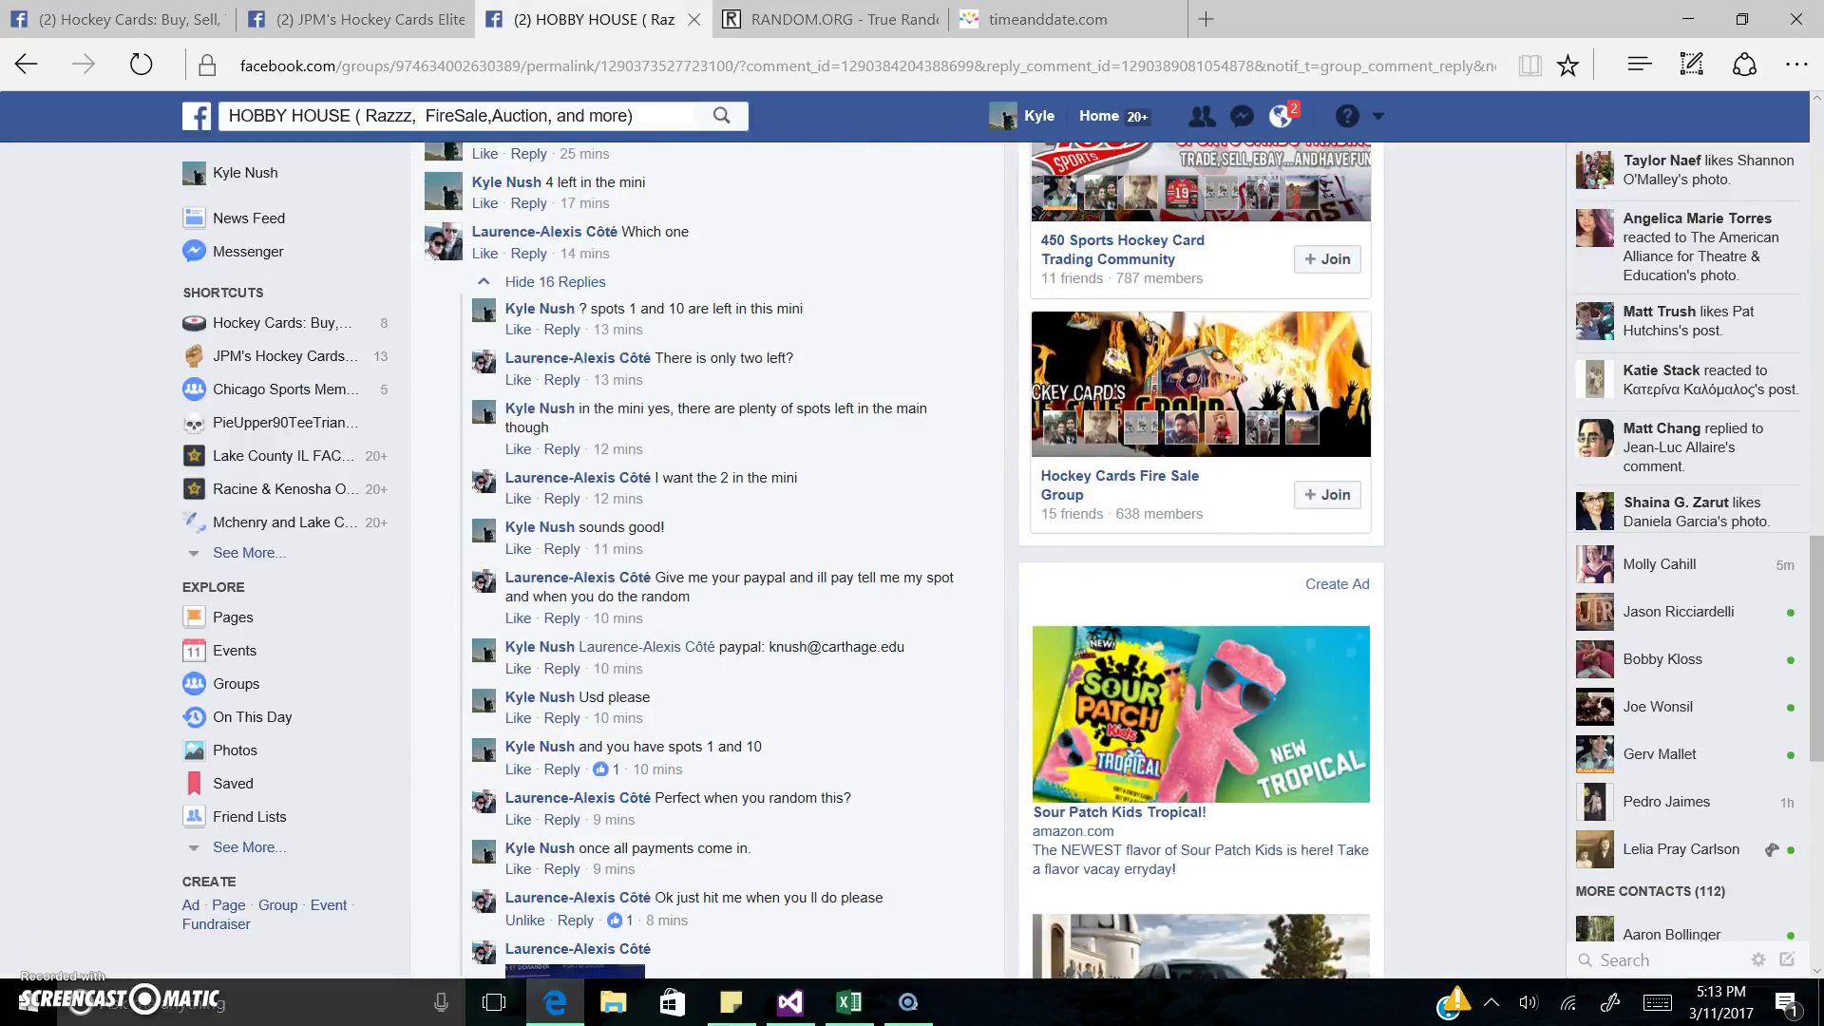
pyautogui.scroll(5, 707, 560)
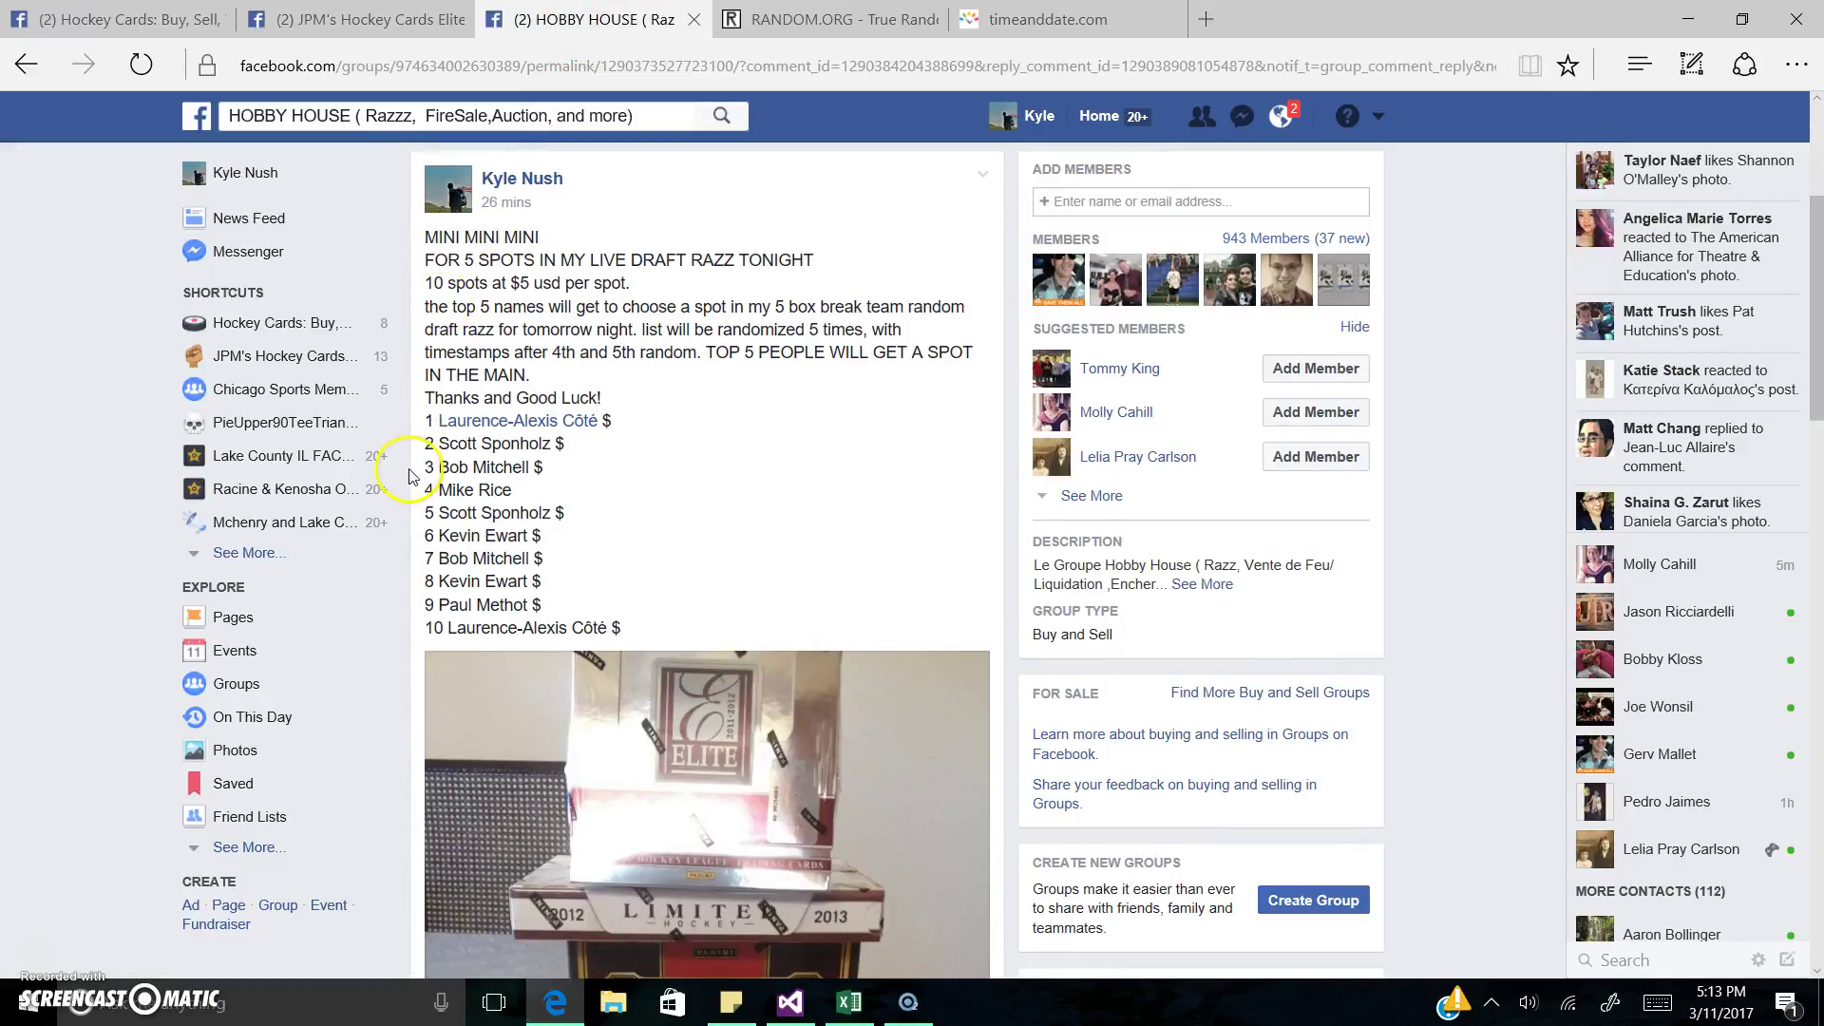
pyautogui.moveTo(424, 432); pyautogui.dragTo(664, 638)
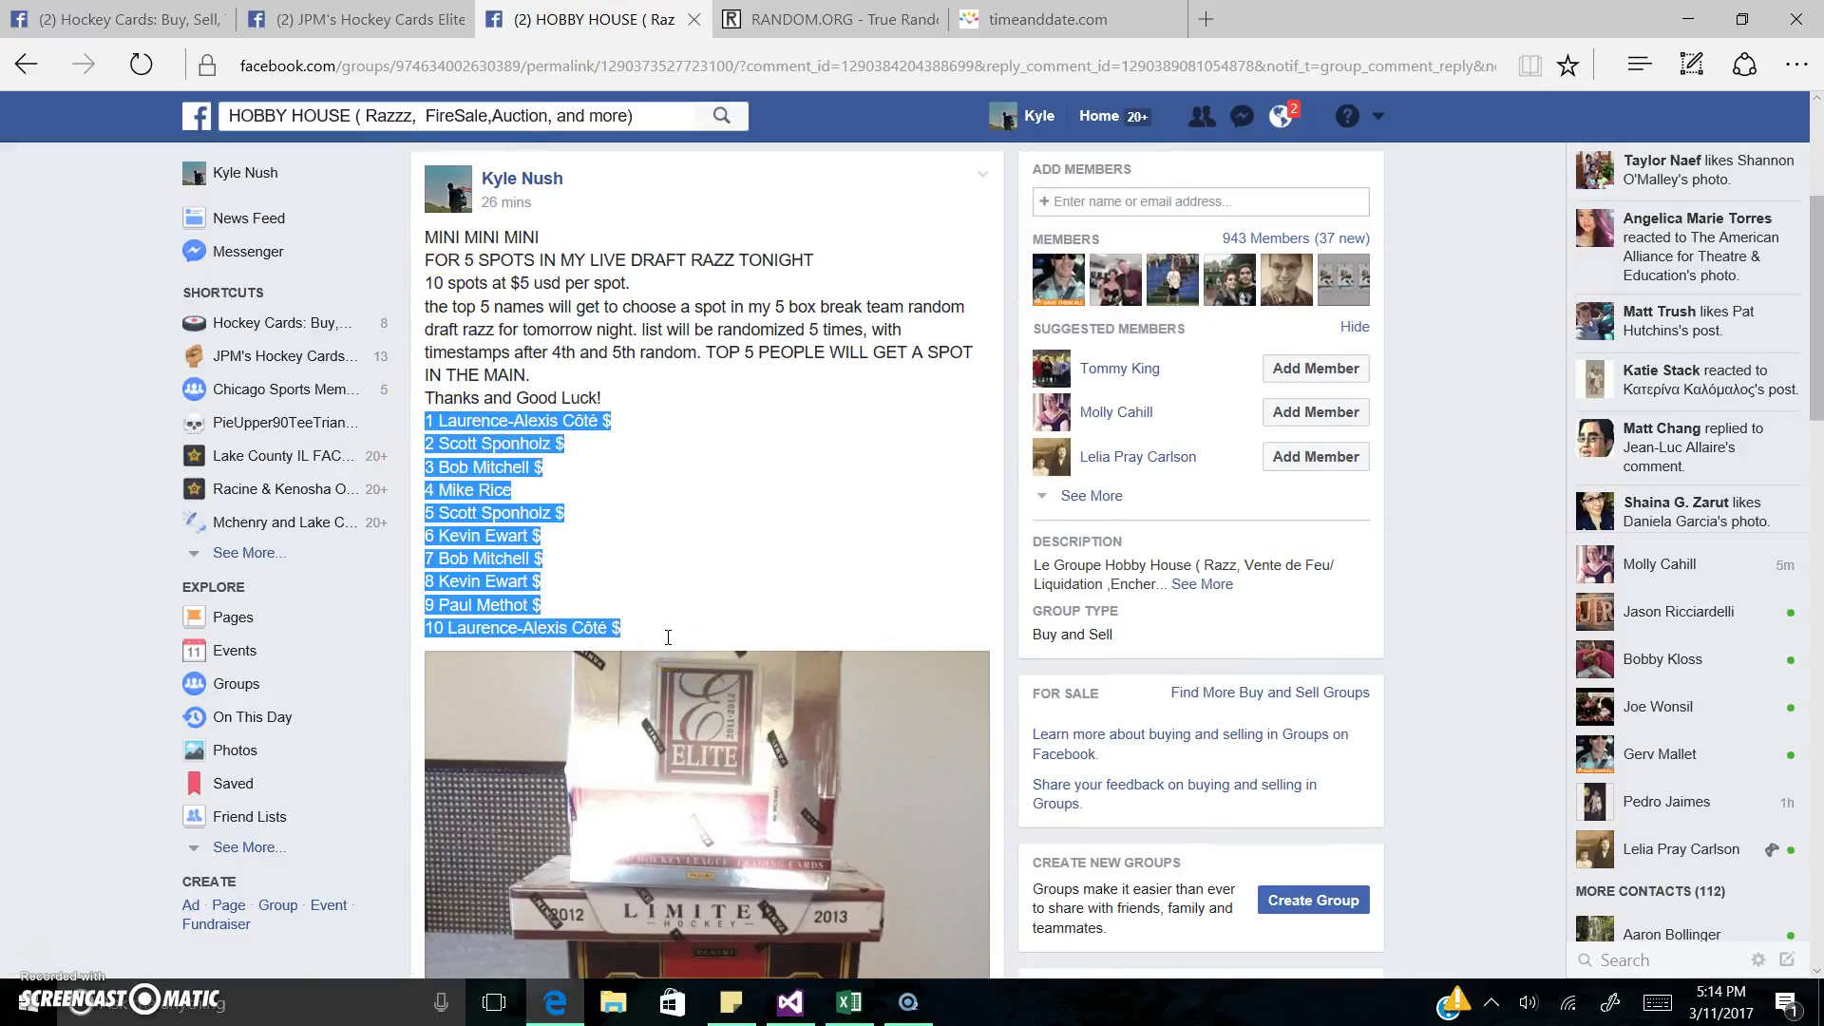
# Step: Paste the 10-spot list into RANDOM.ORG's List Randomizer and randomize it
pyautogui.click(821, 19)
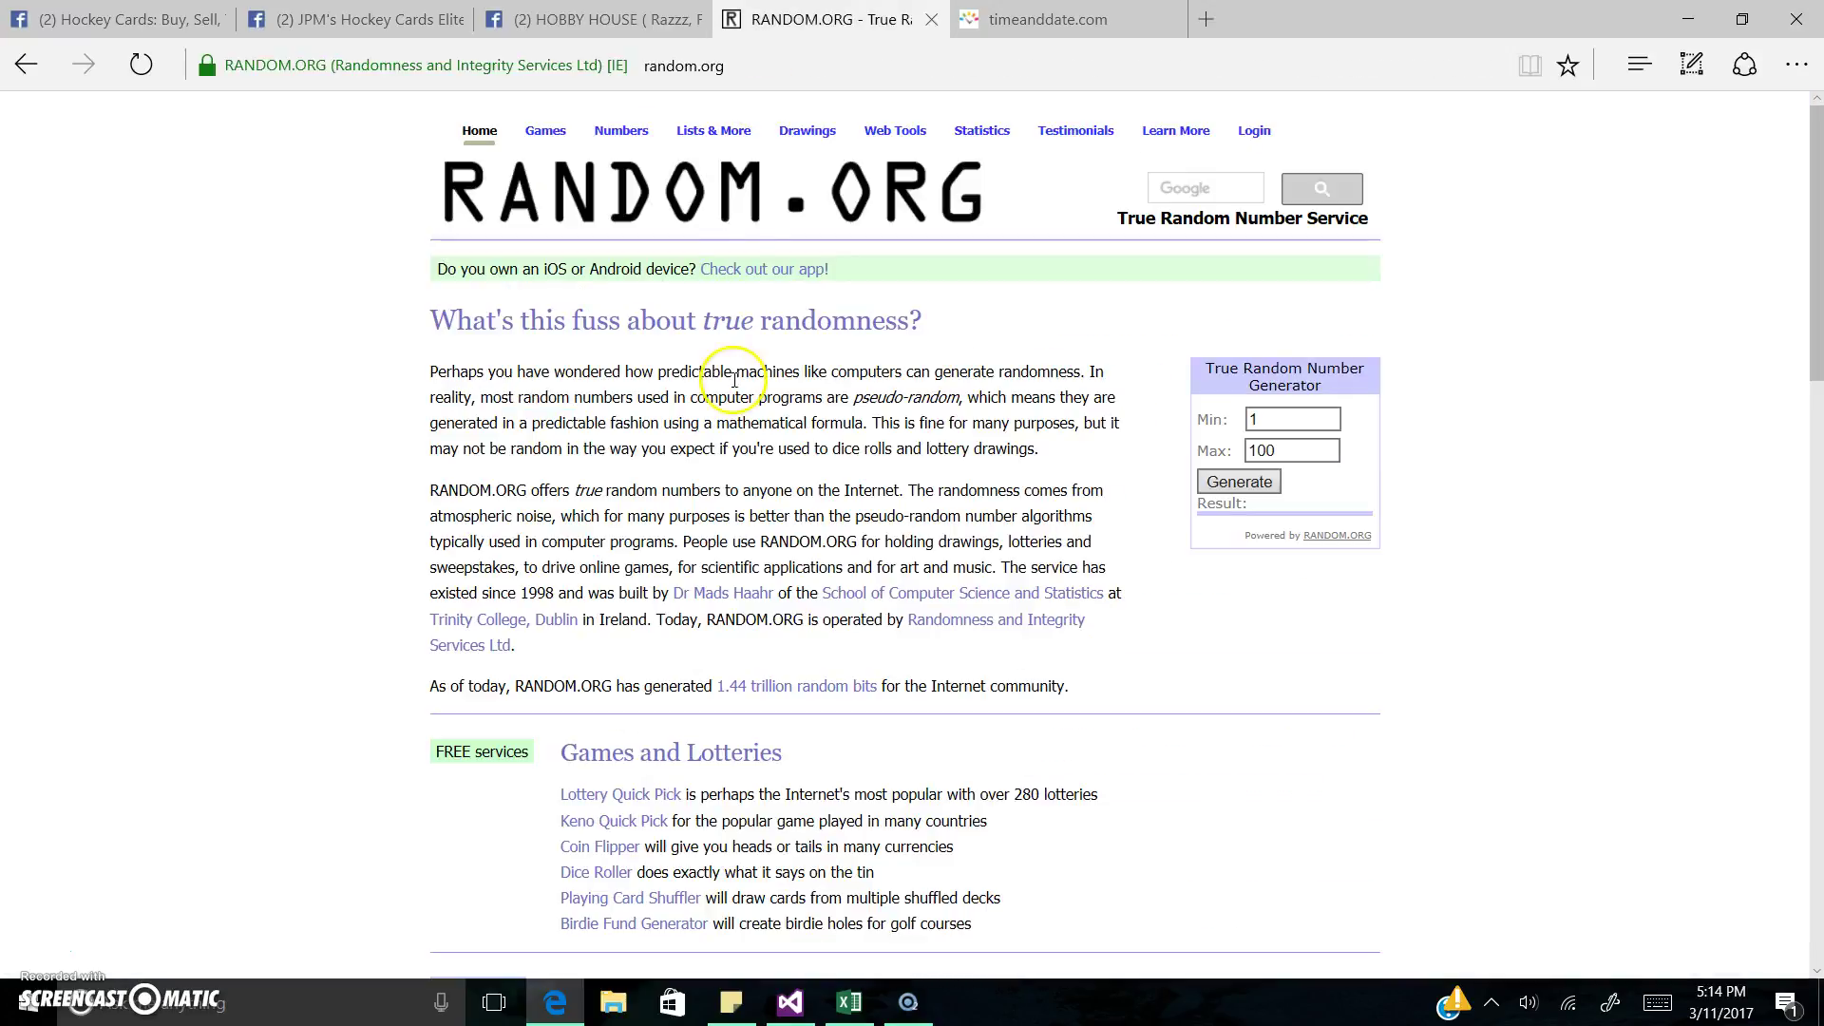
pyautogui.moveTo(714, 144)
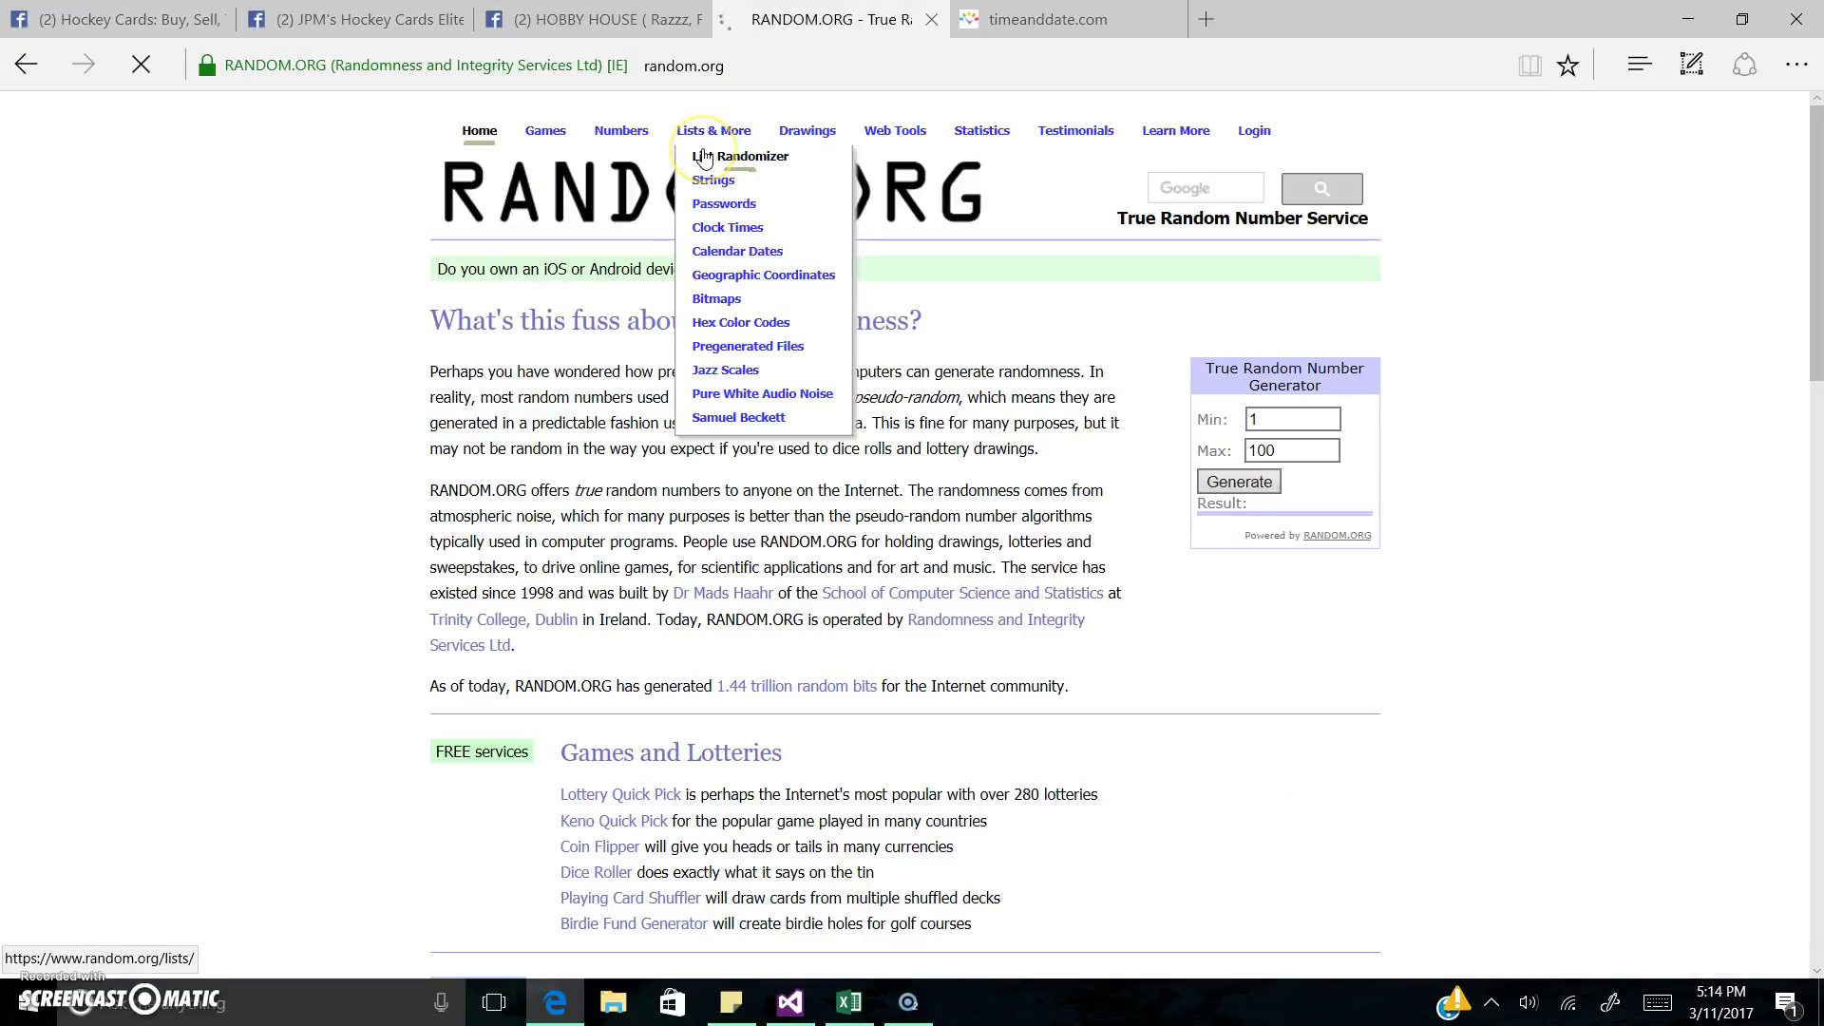
pyautogui.click(704, 158)
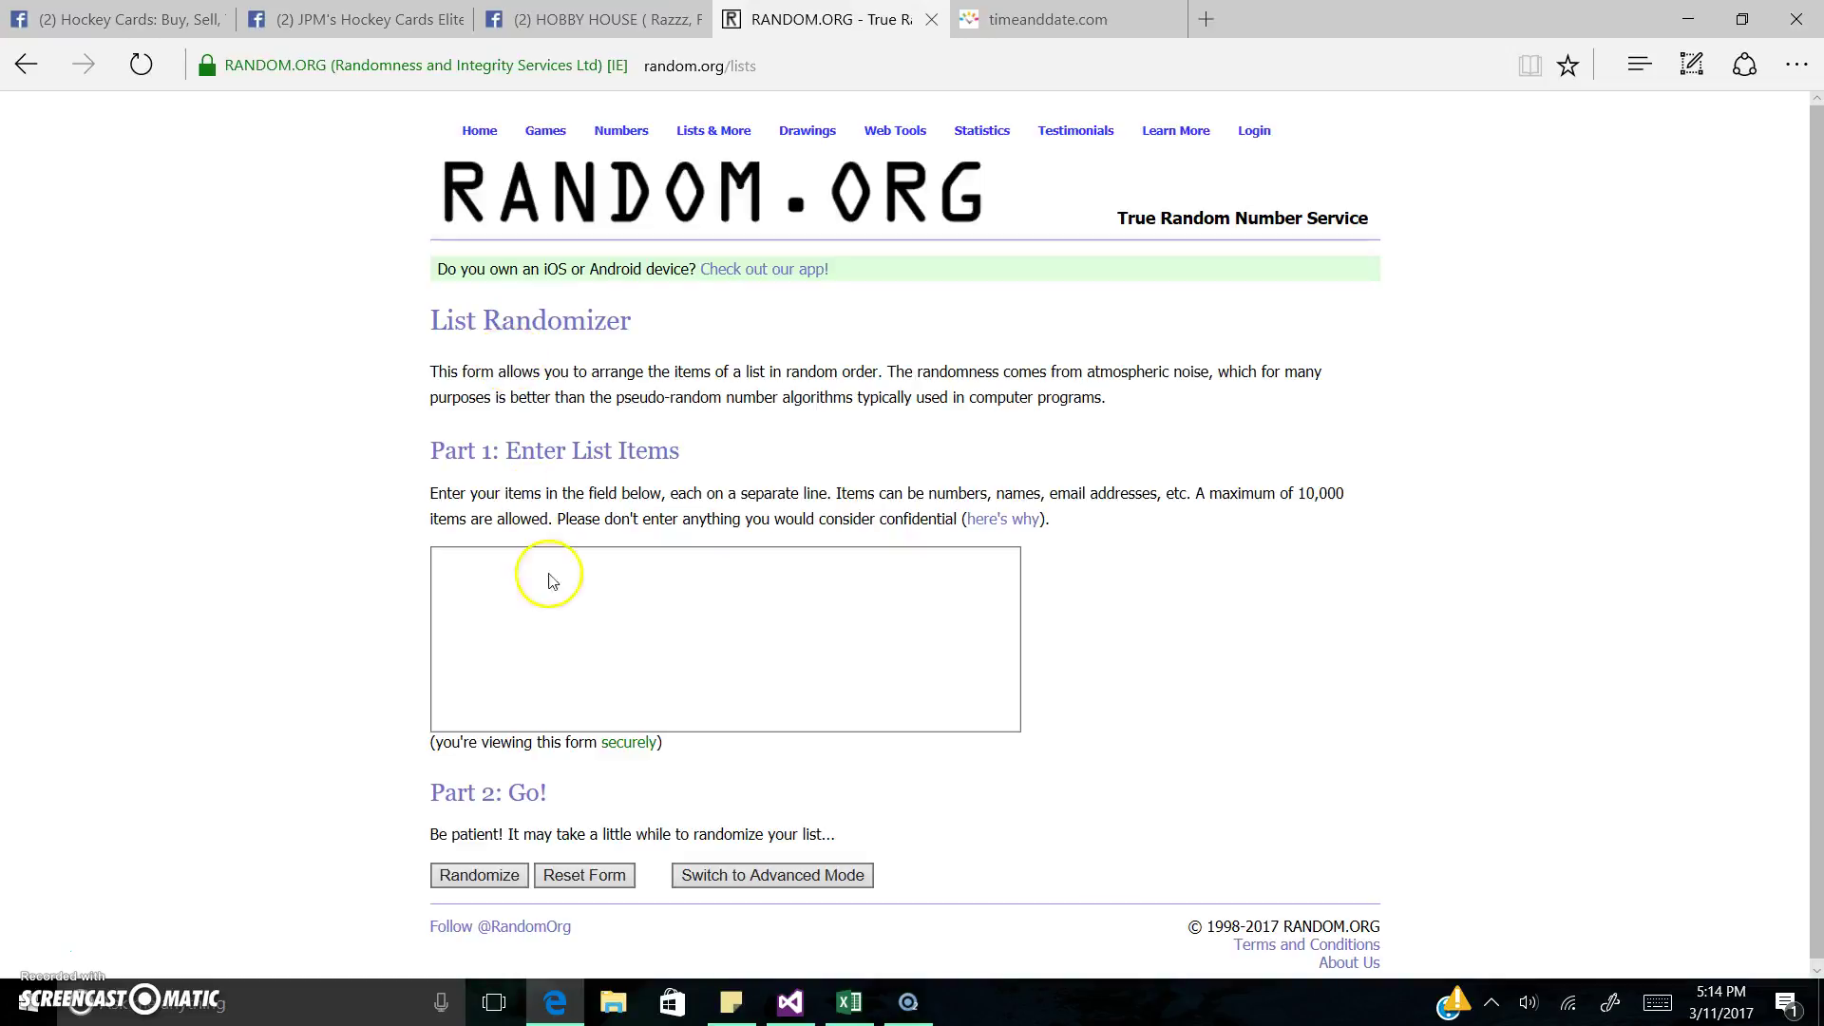
pyautogui.click(560, 615)
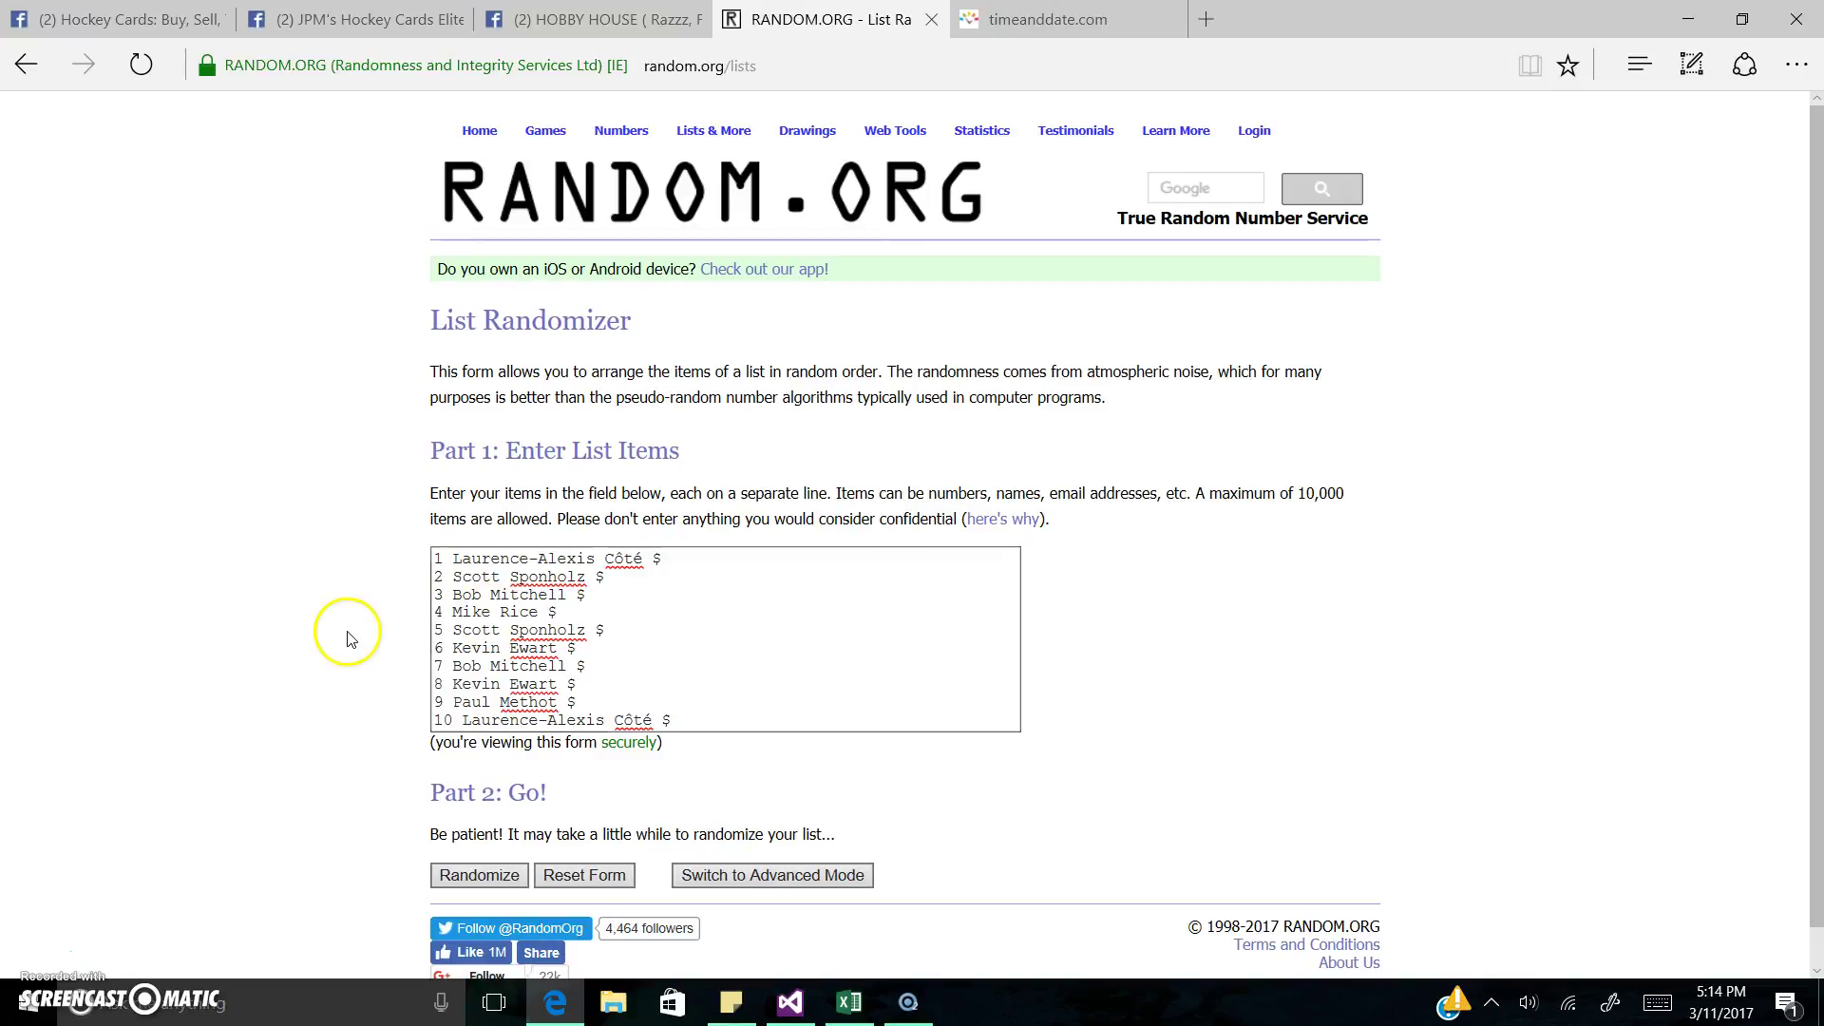
pyautogui.click(449, 877)
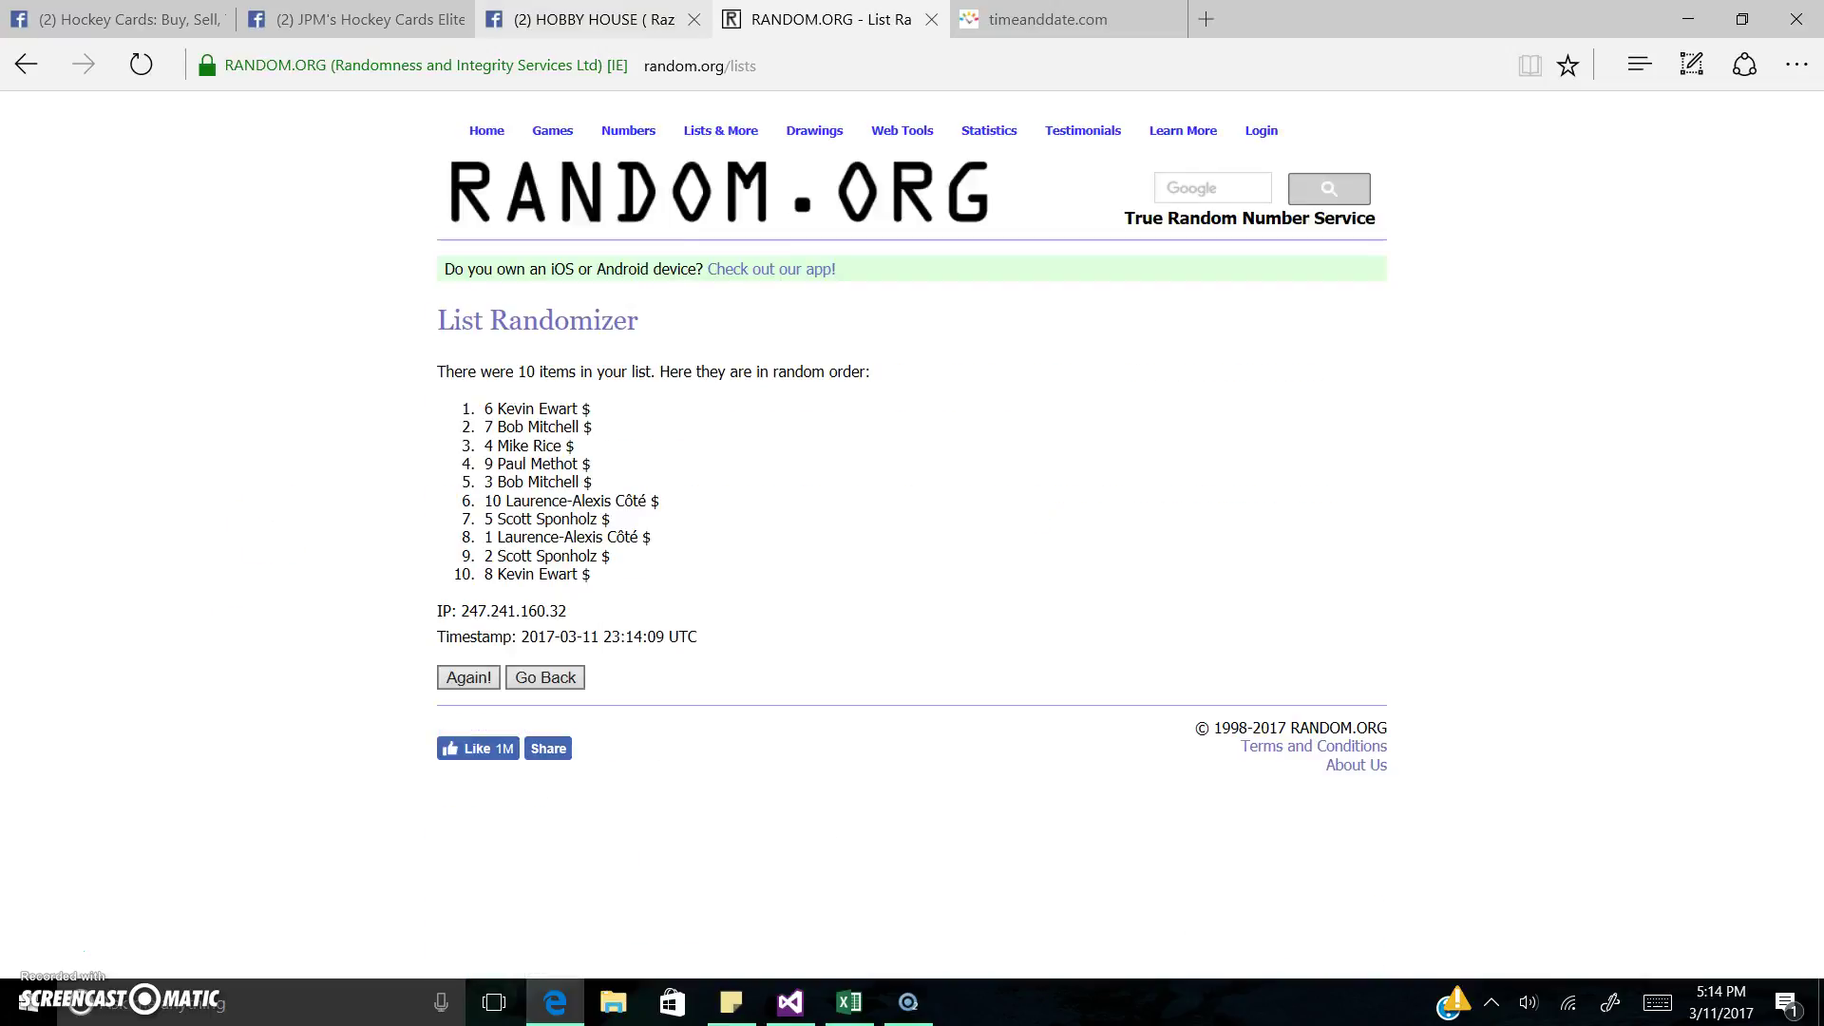
# Step: Review the HOBBY HOUSE post's line about the top 5 names
pyautogui.click(580, 19)
pyautogui.click(649, 336)
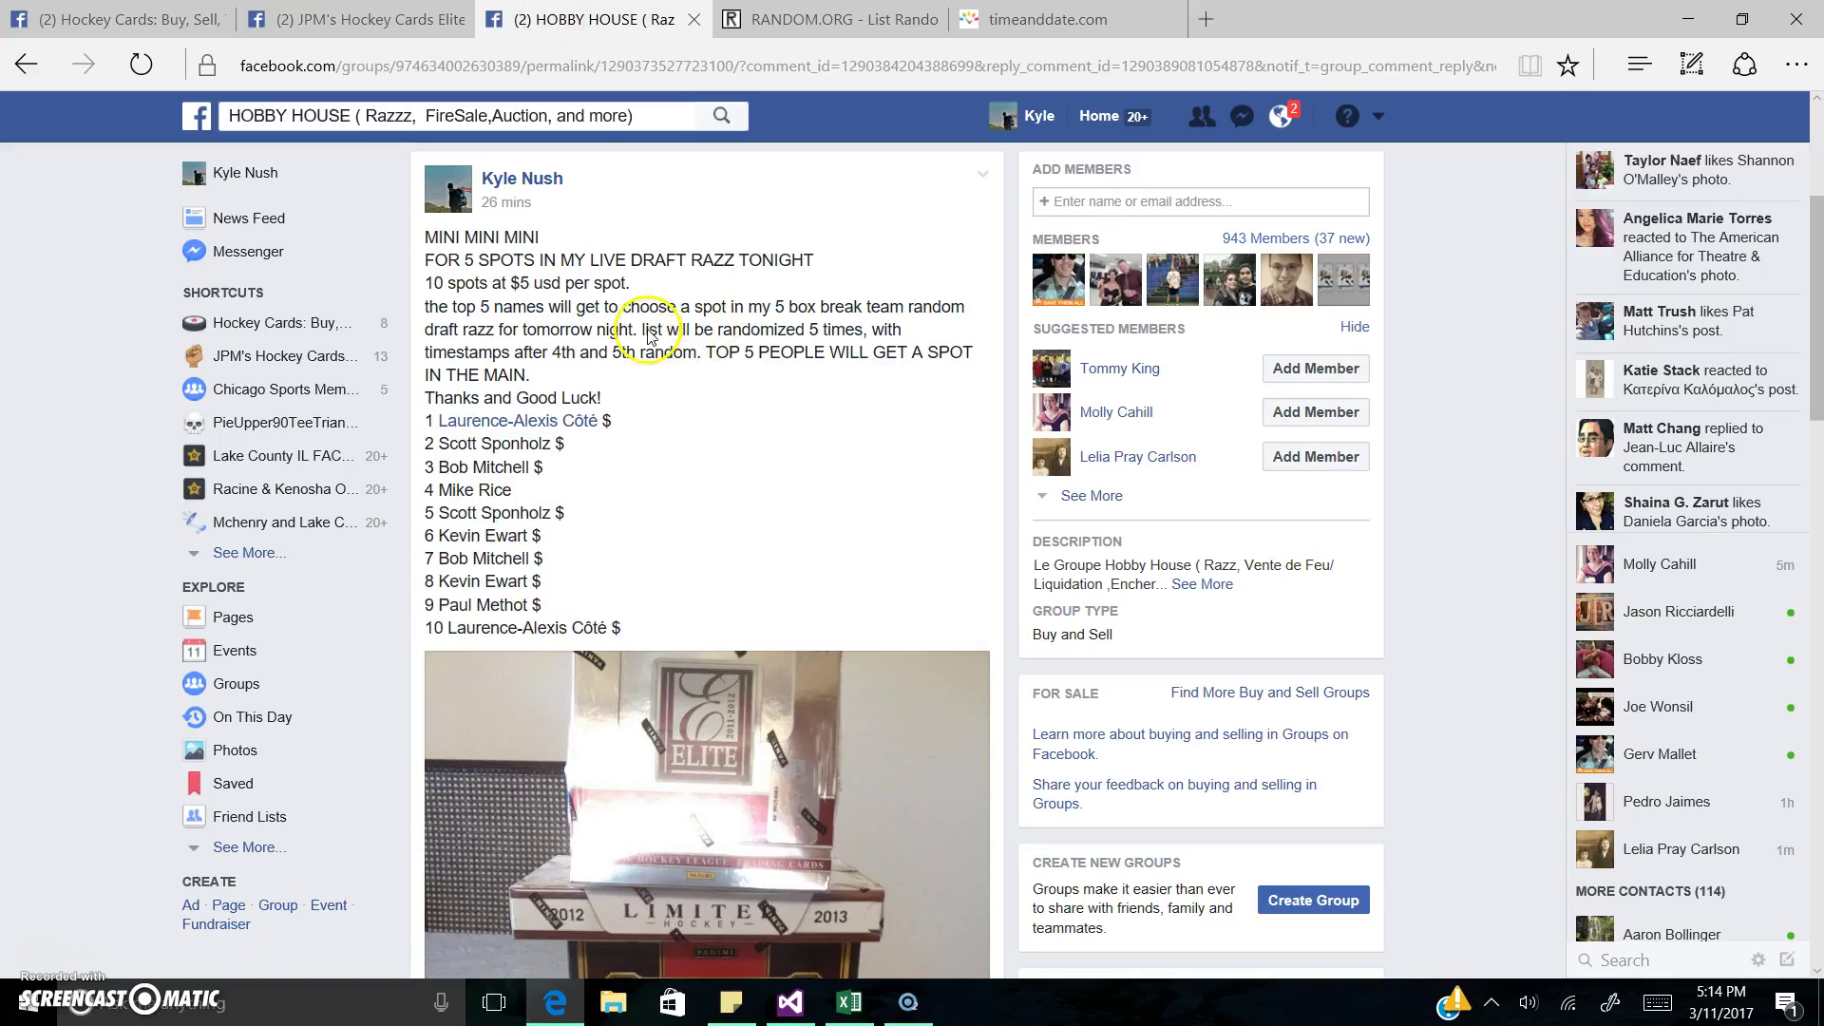
pyautogui.moveTo(495, 306); pyautogui.dragTo(834, 331)
pyautogui.click(834, 328)
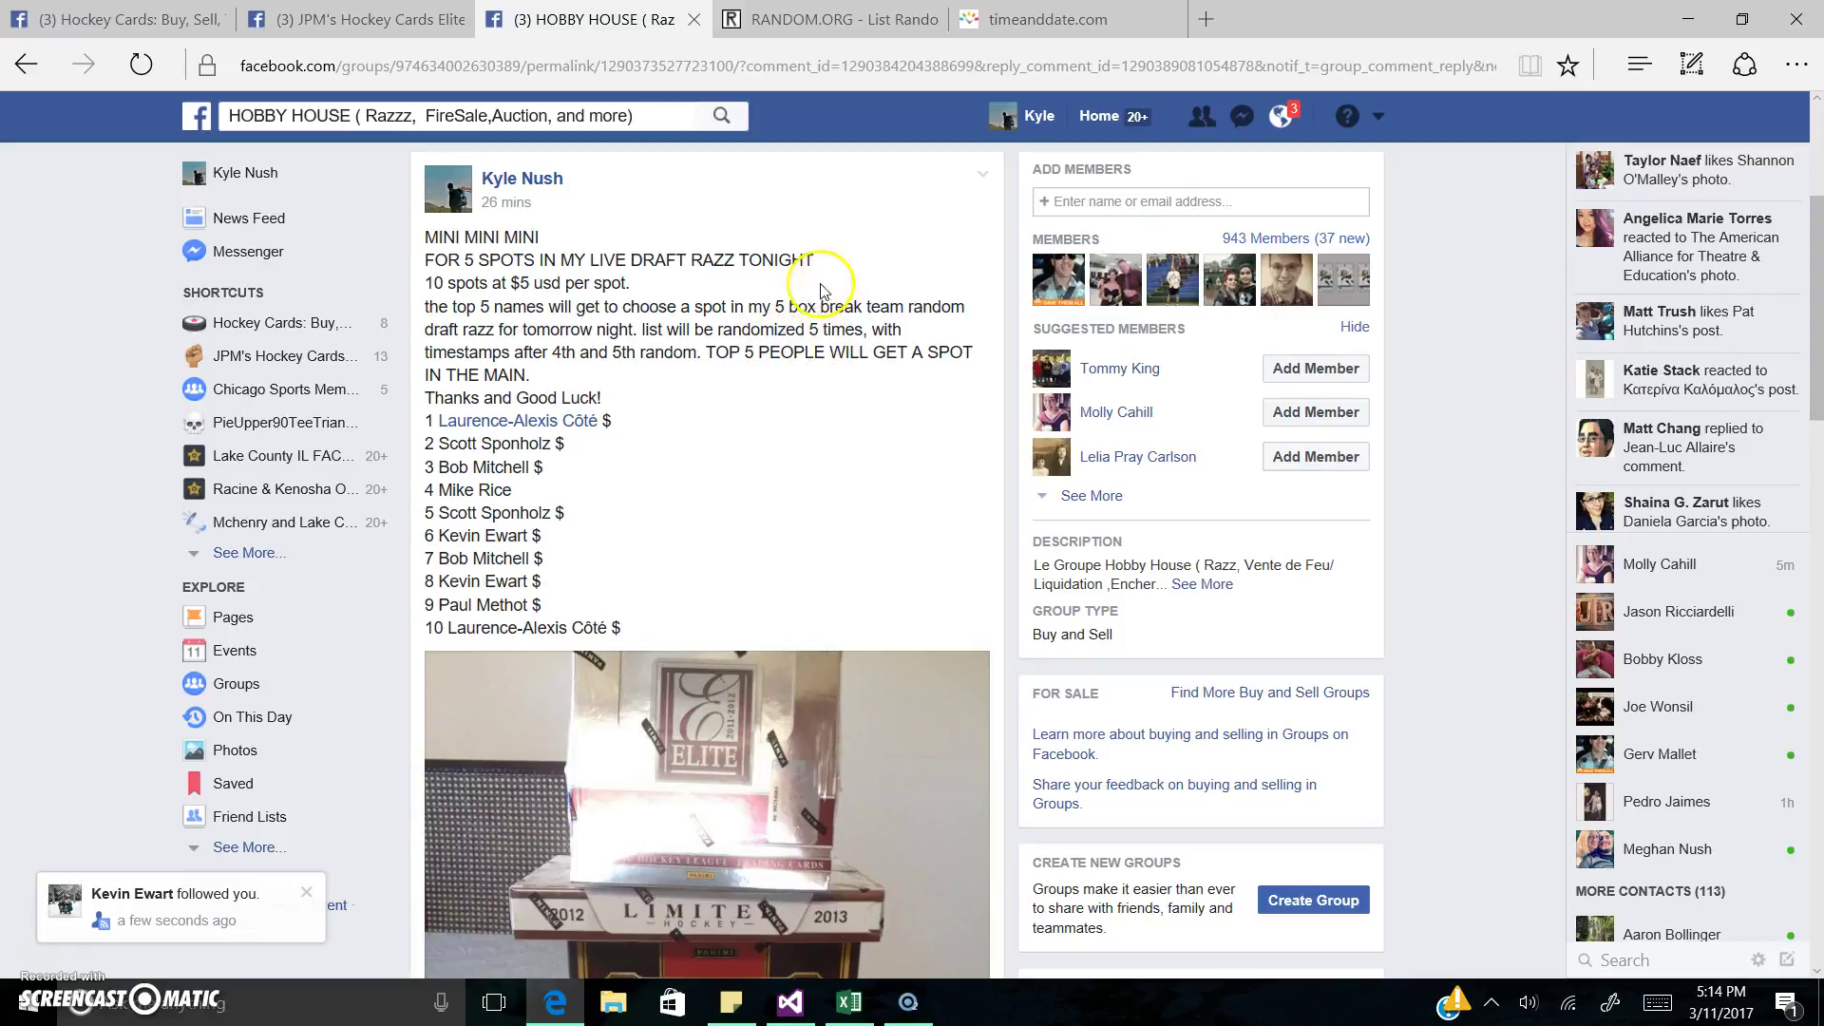
# Step: Reshuffle to 4 randomizations, check the time, and select the 23:14:30 UTC timestamp lines
pyautogui.click(832, 19)
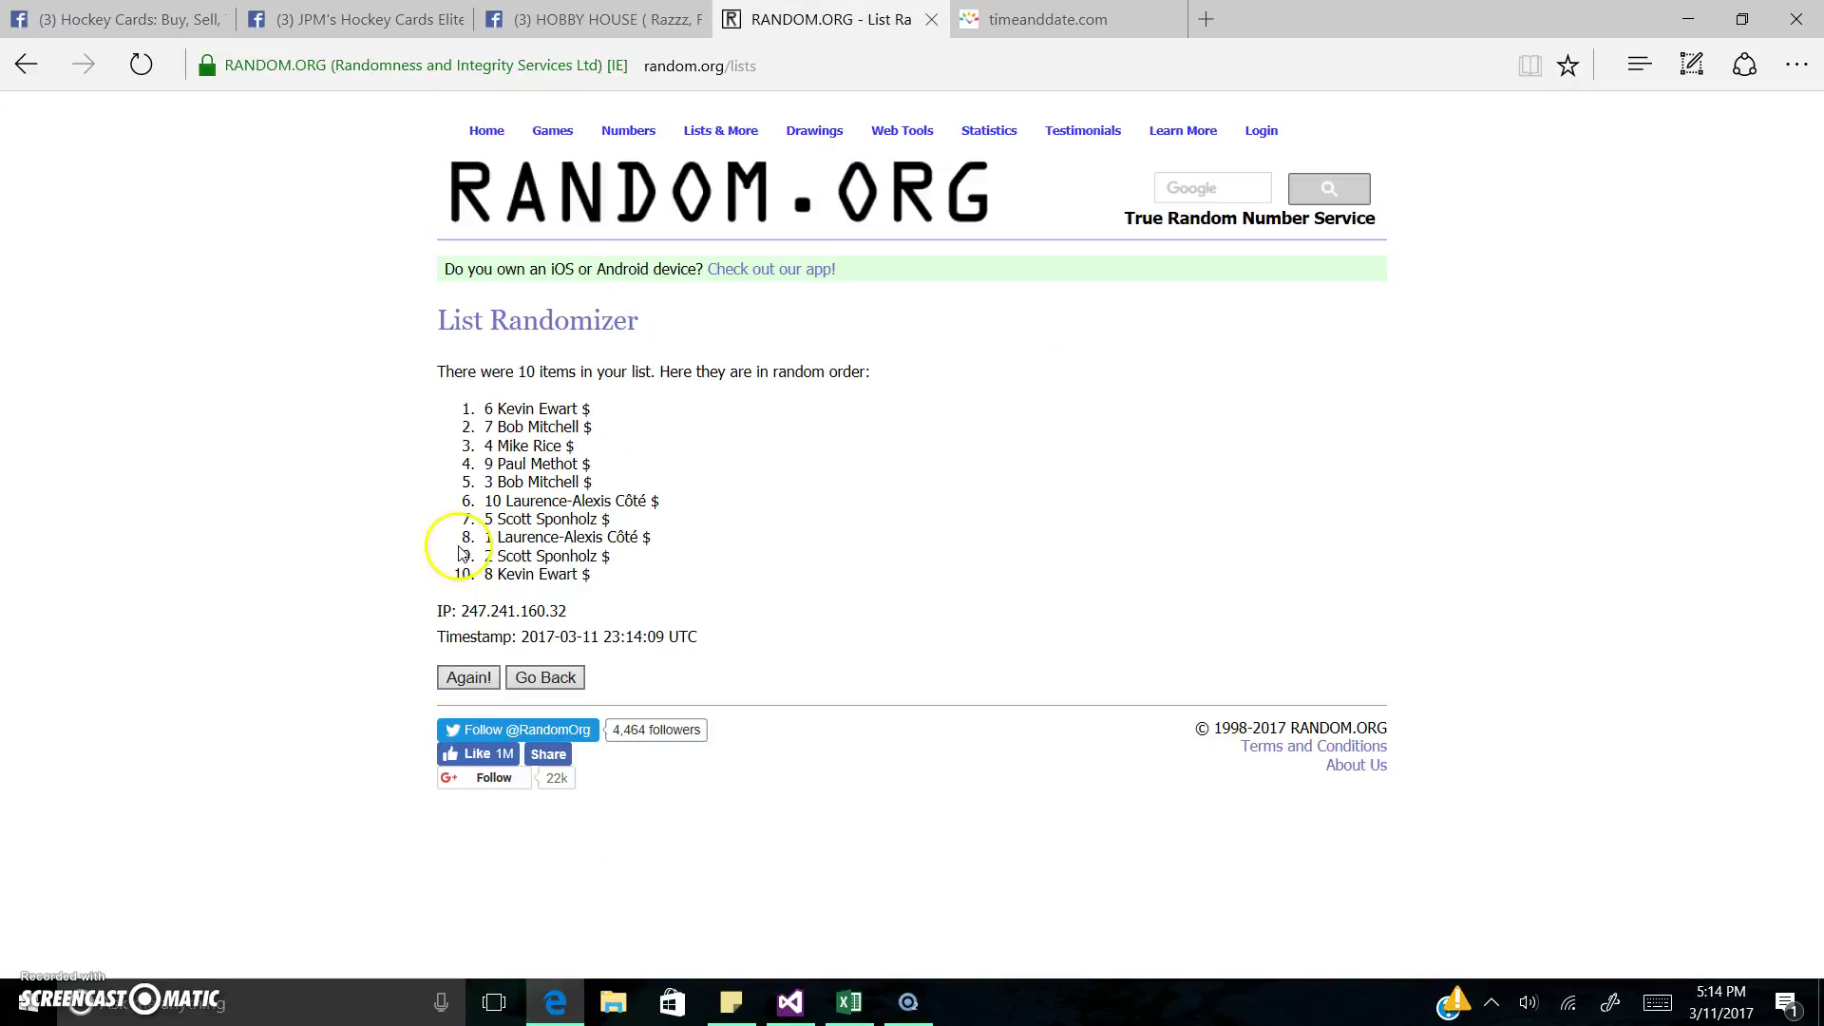
pyautogui.click(436, 682)
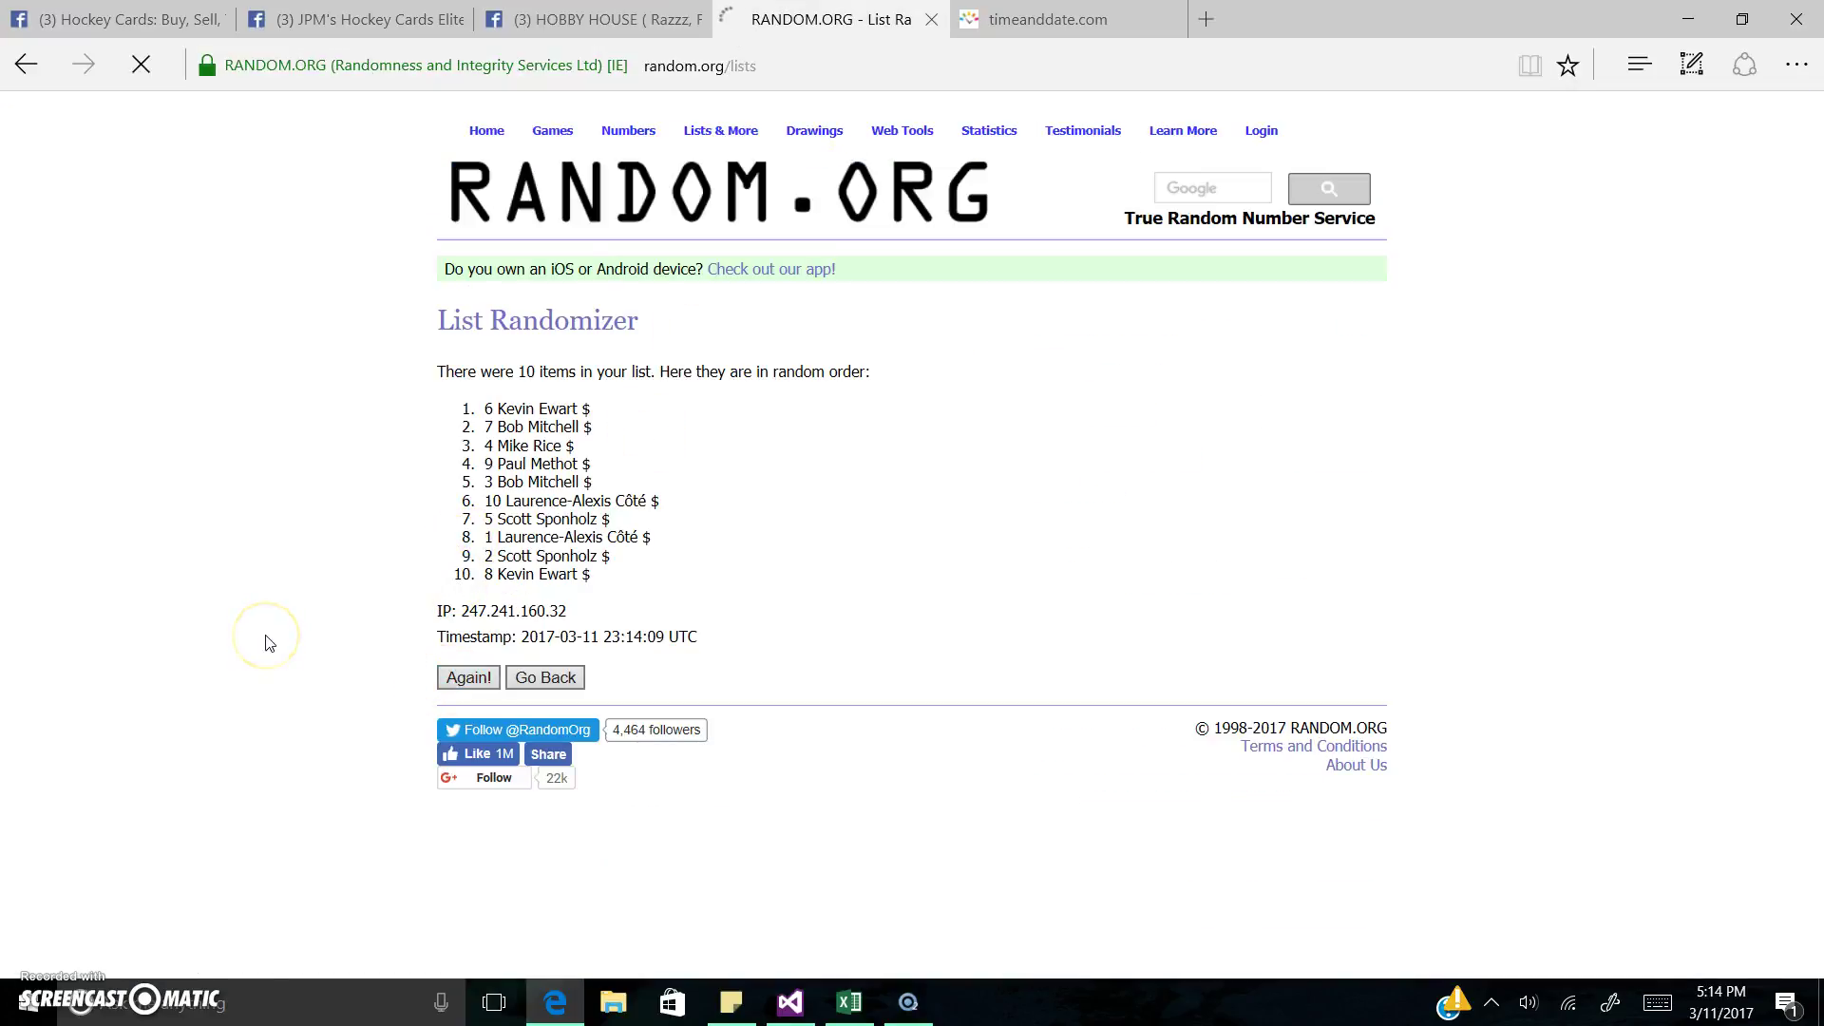
pyautogui.click(451, 718)
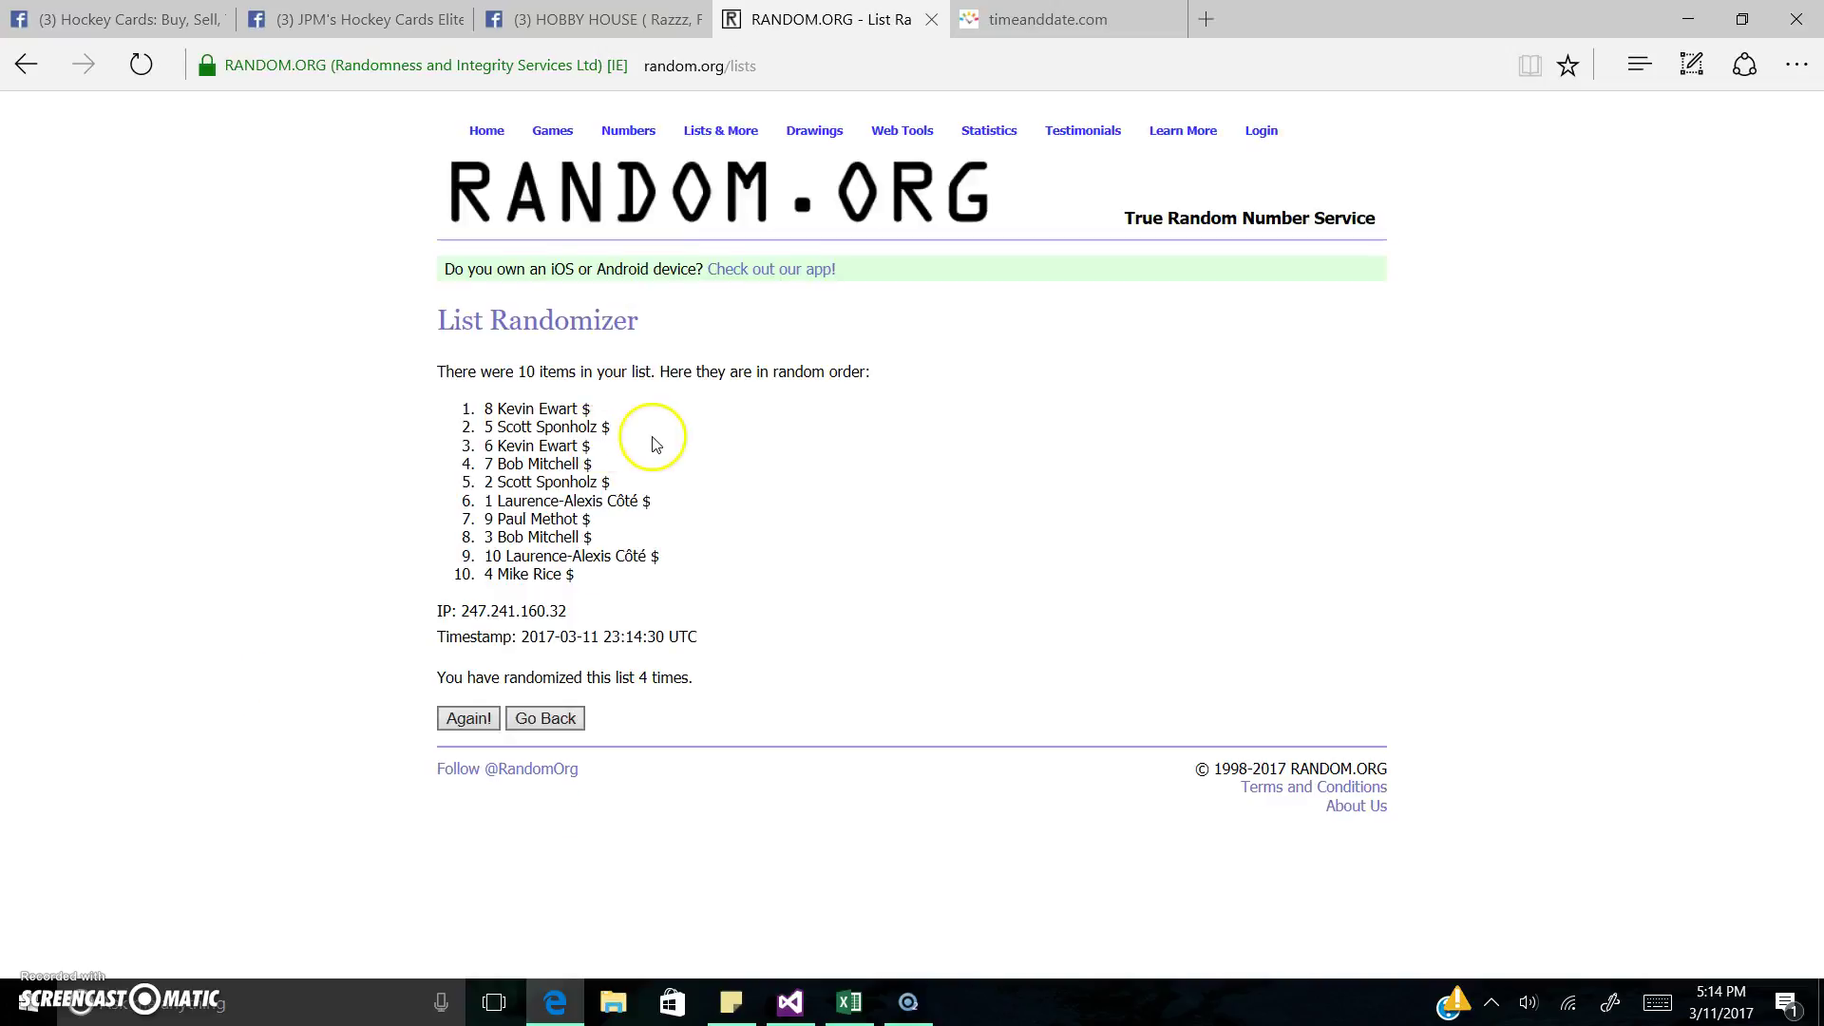
pyautogui.hotkey('ctrl', 'Tab')
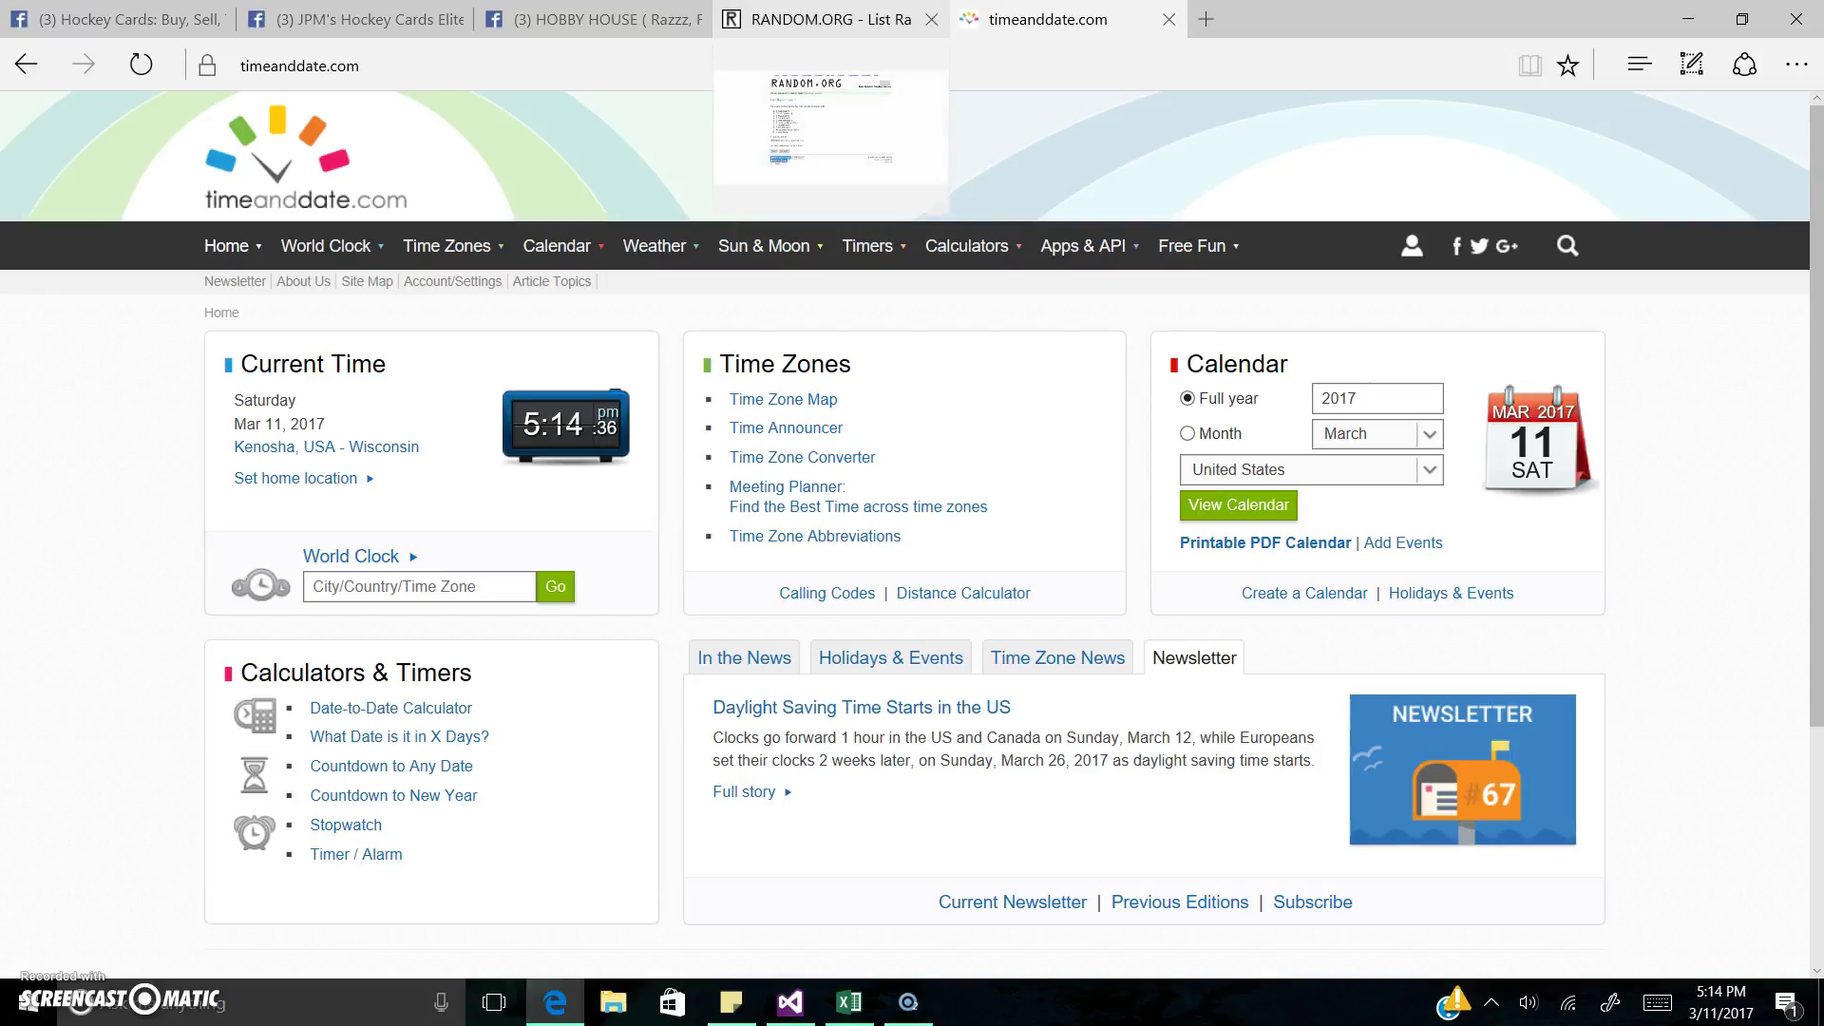
pyautogui.click(822, 19)
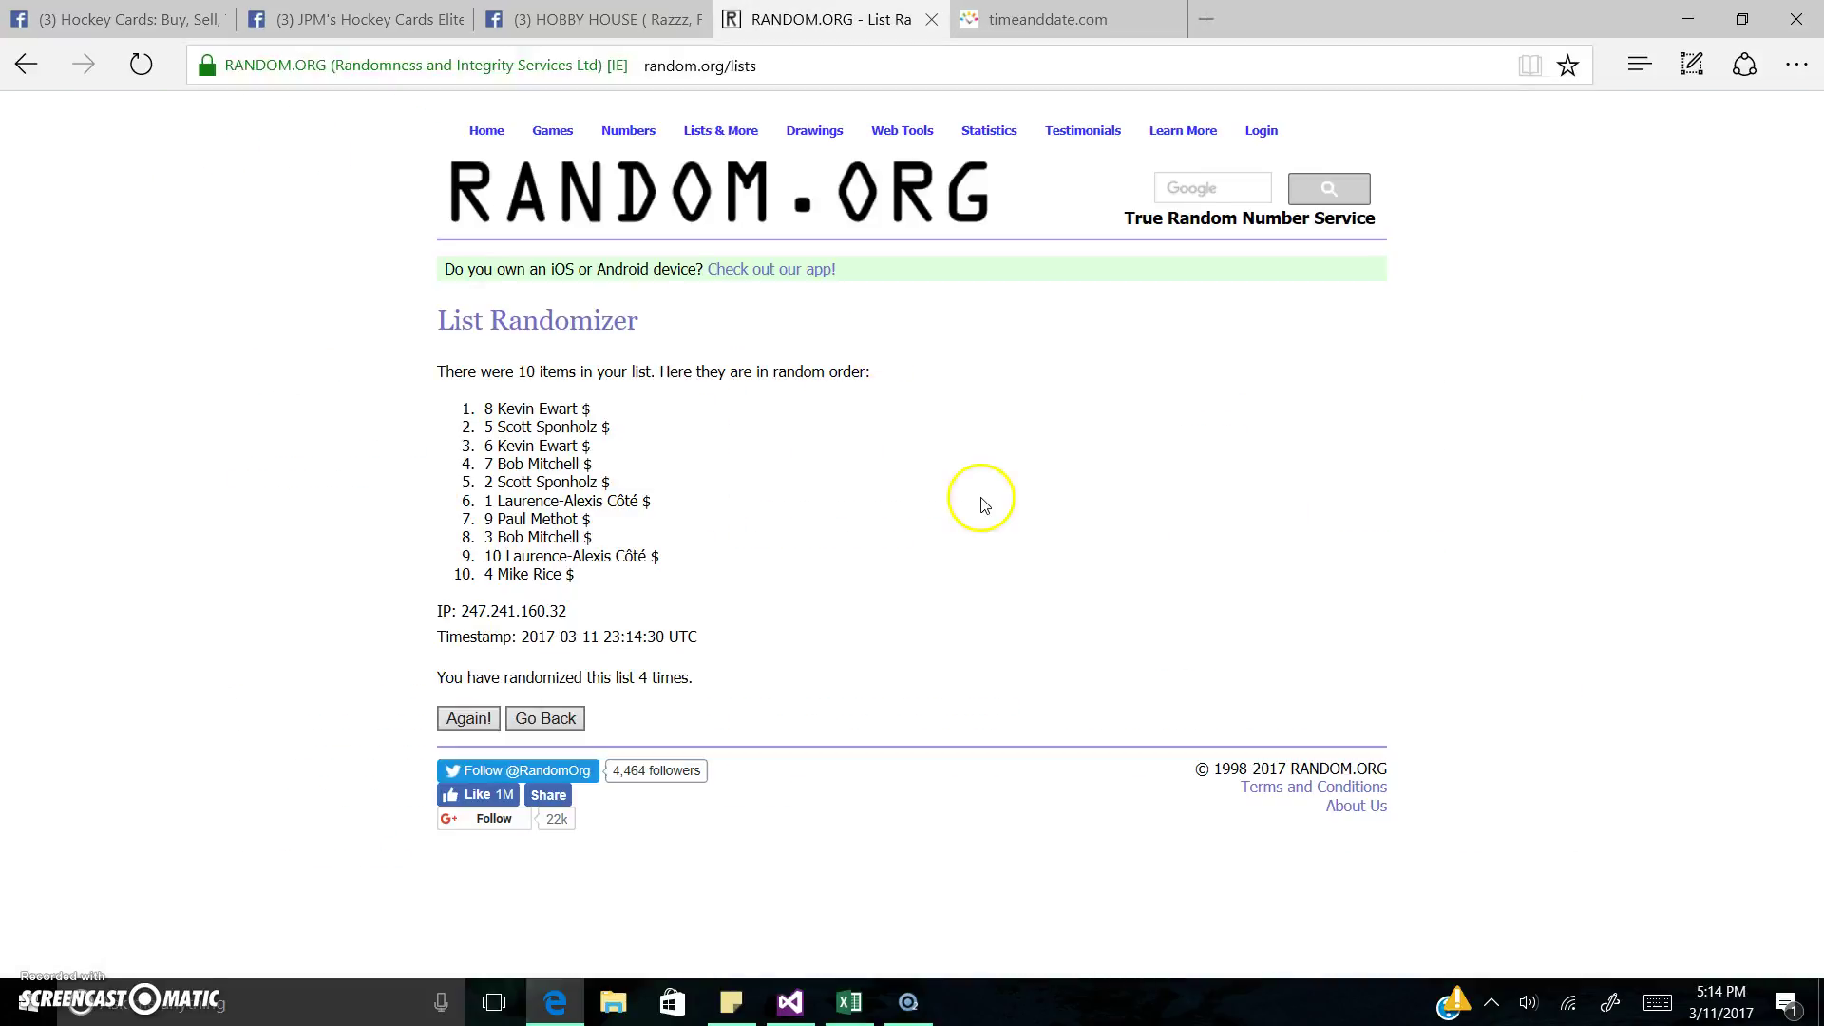
pyautogui.moveTo(442, 635); pyautogui.dragTo(753, 684)
pyautogui.hotkey('ctrl', 'c')
# Step: Post the 23:14:30 UTC timestamp comment in the Hockey Cards group
pyautogui.click(114, 19)
pyautogui.scroll(-5, 670, 842)
pyautogui.scroll(-3, 667, 838)
pyautogui.scroll(1, 656, 665)
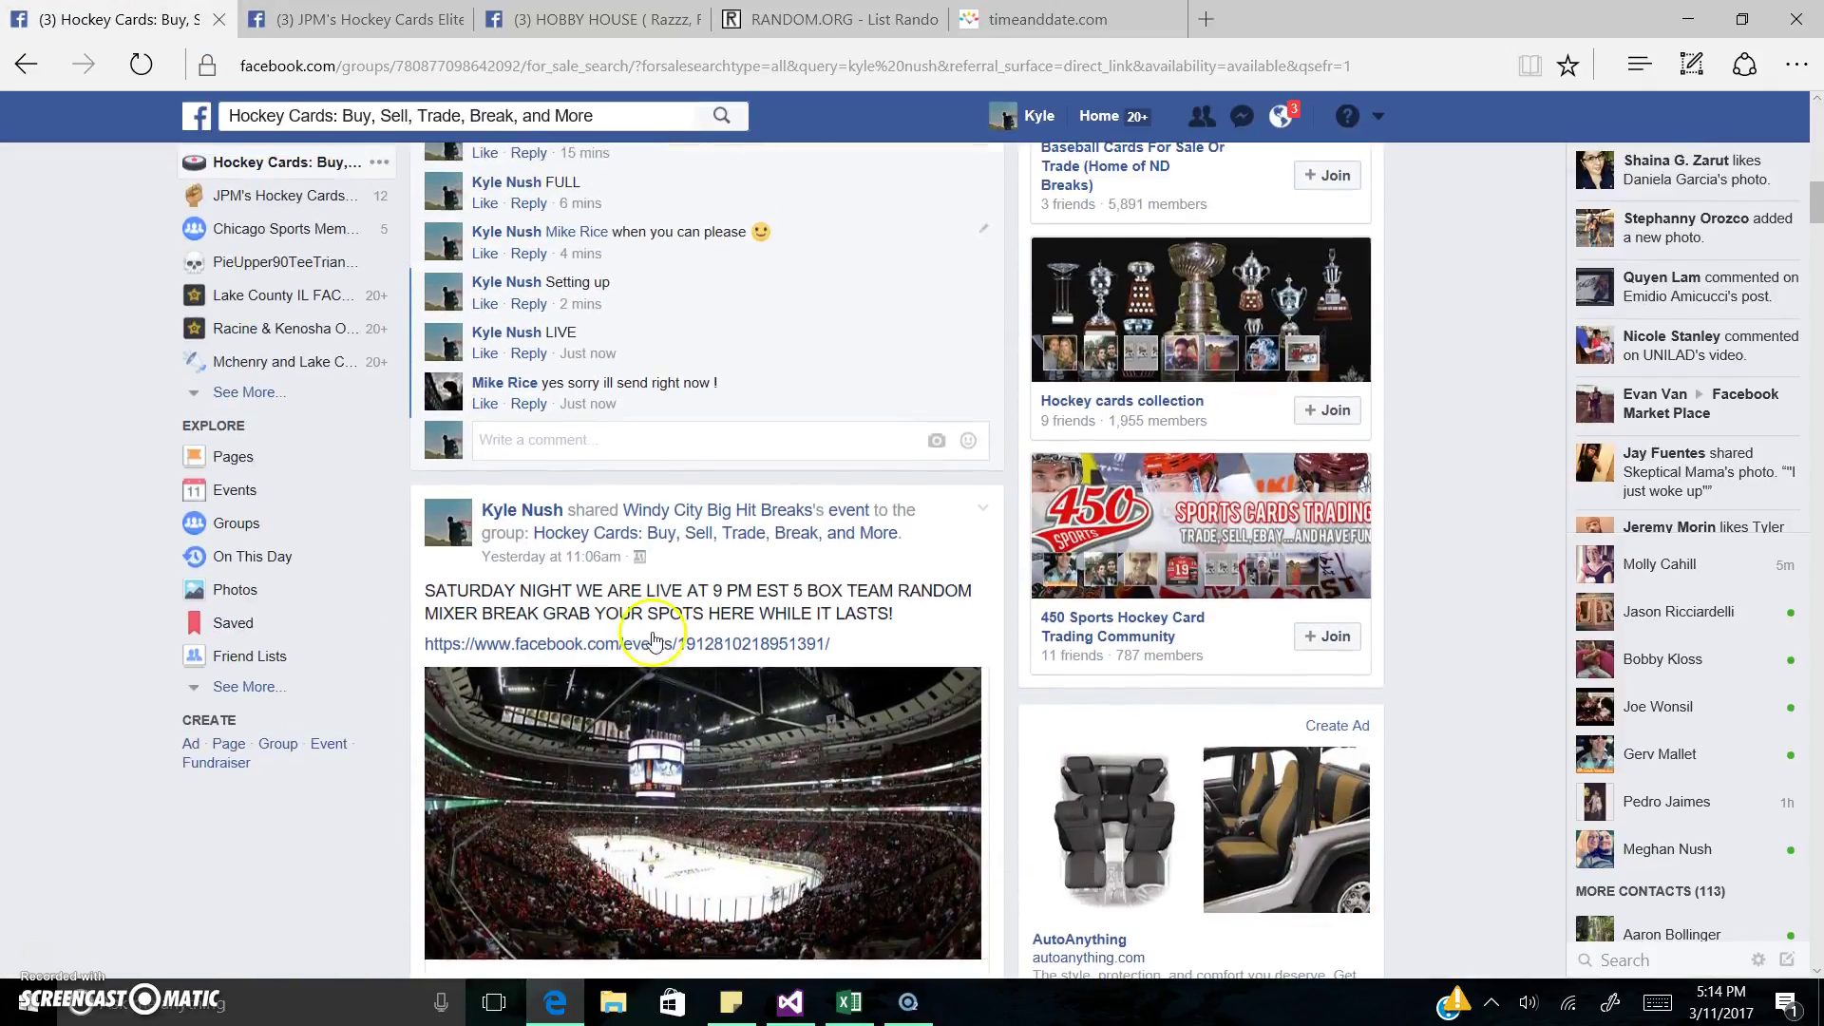
pyautogui.click(630, 438)
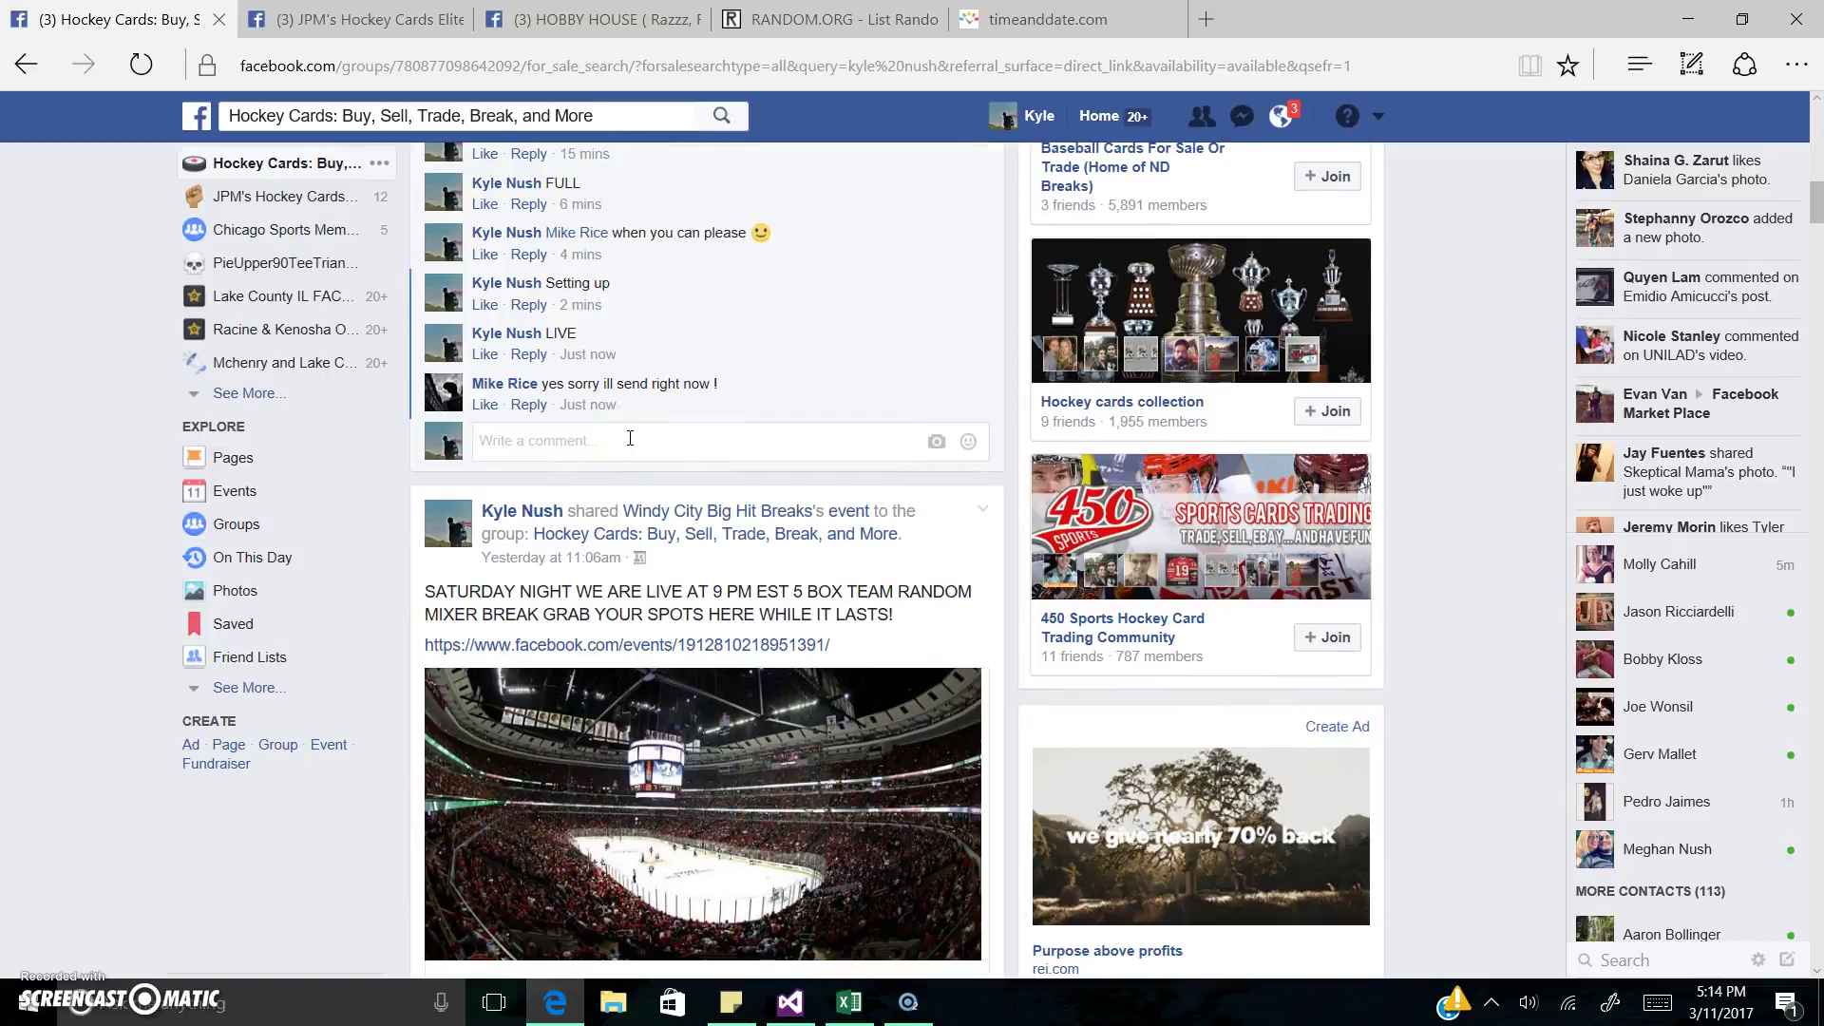
pyautogui.hotkey('ctrl', 'v')
pyautogui.press('Return')
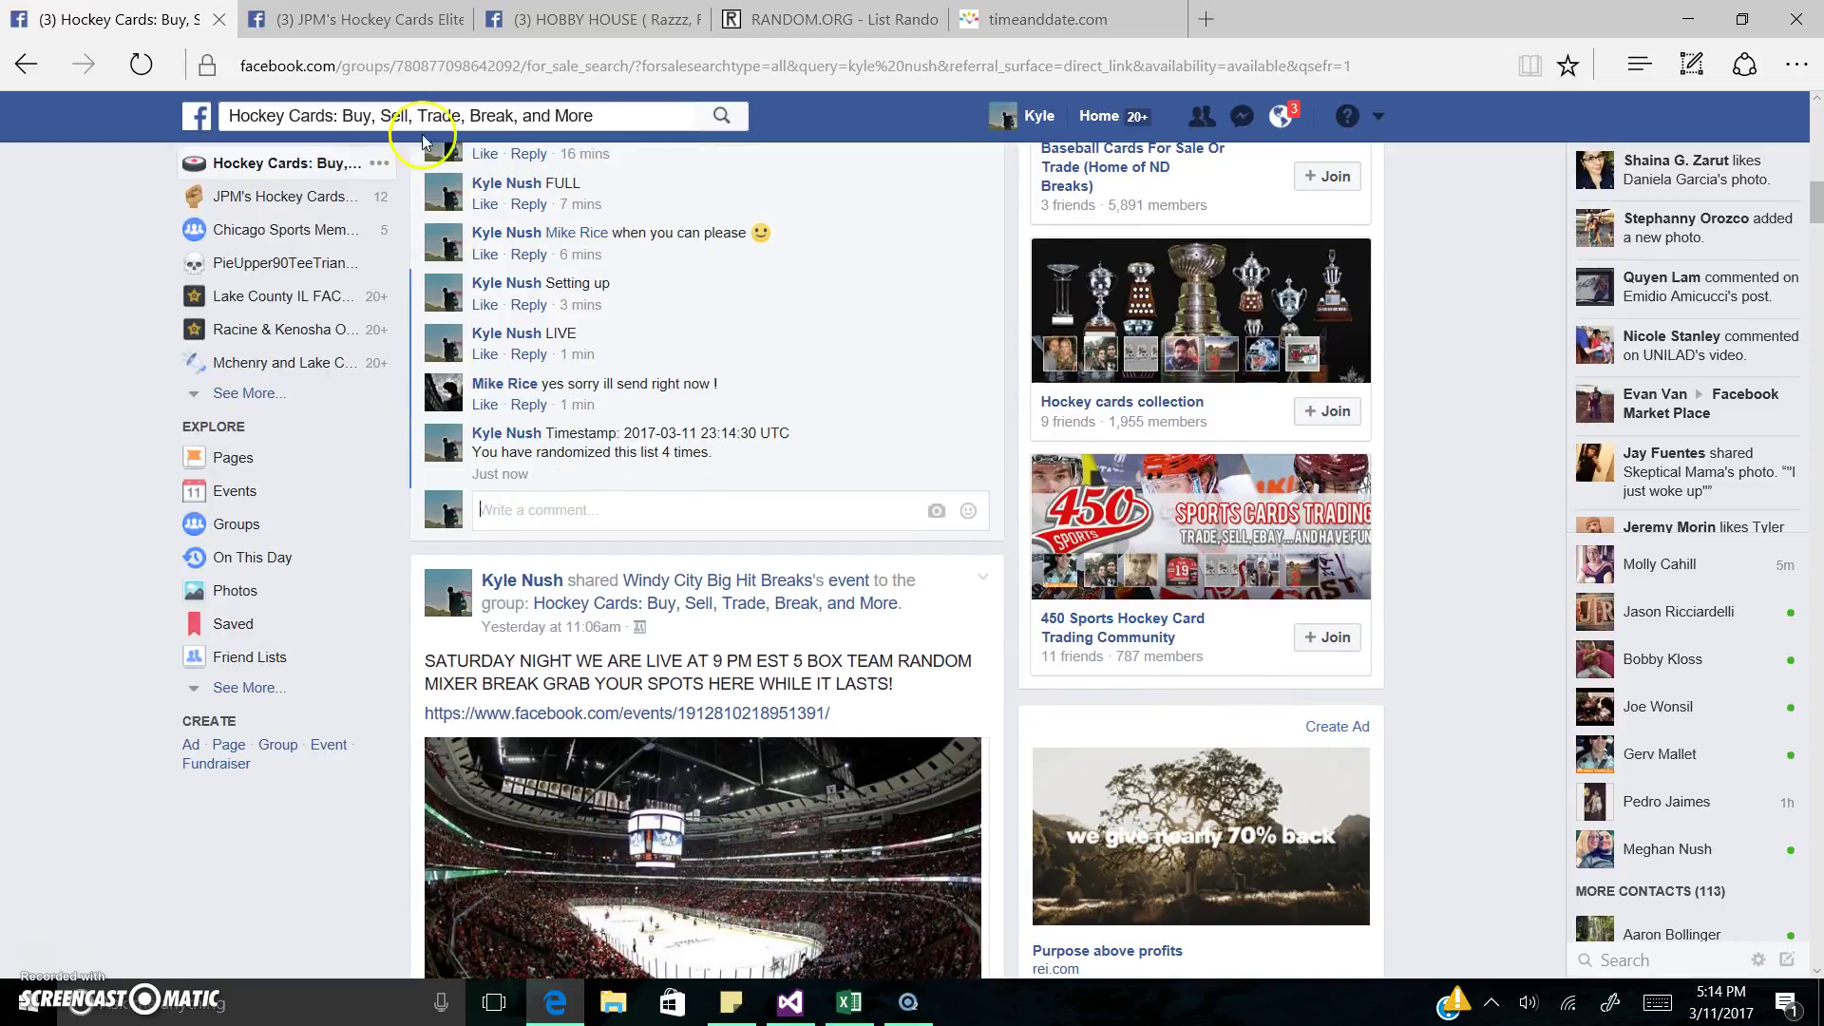
# Step: Post the same timestamp comment in JPM's Hockey Cards Elite group and close the Your Post chat
pyautogui.click(376, 21)
pyautogui.click(526, 630)
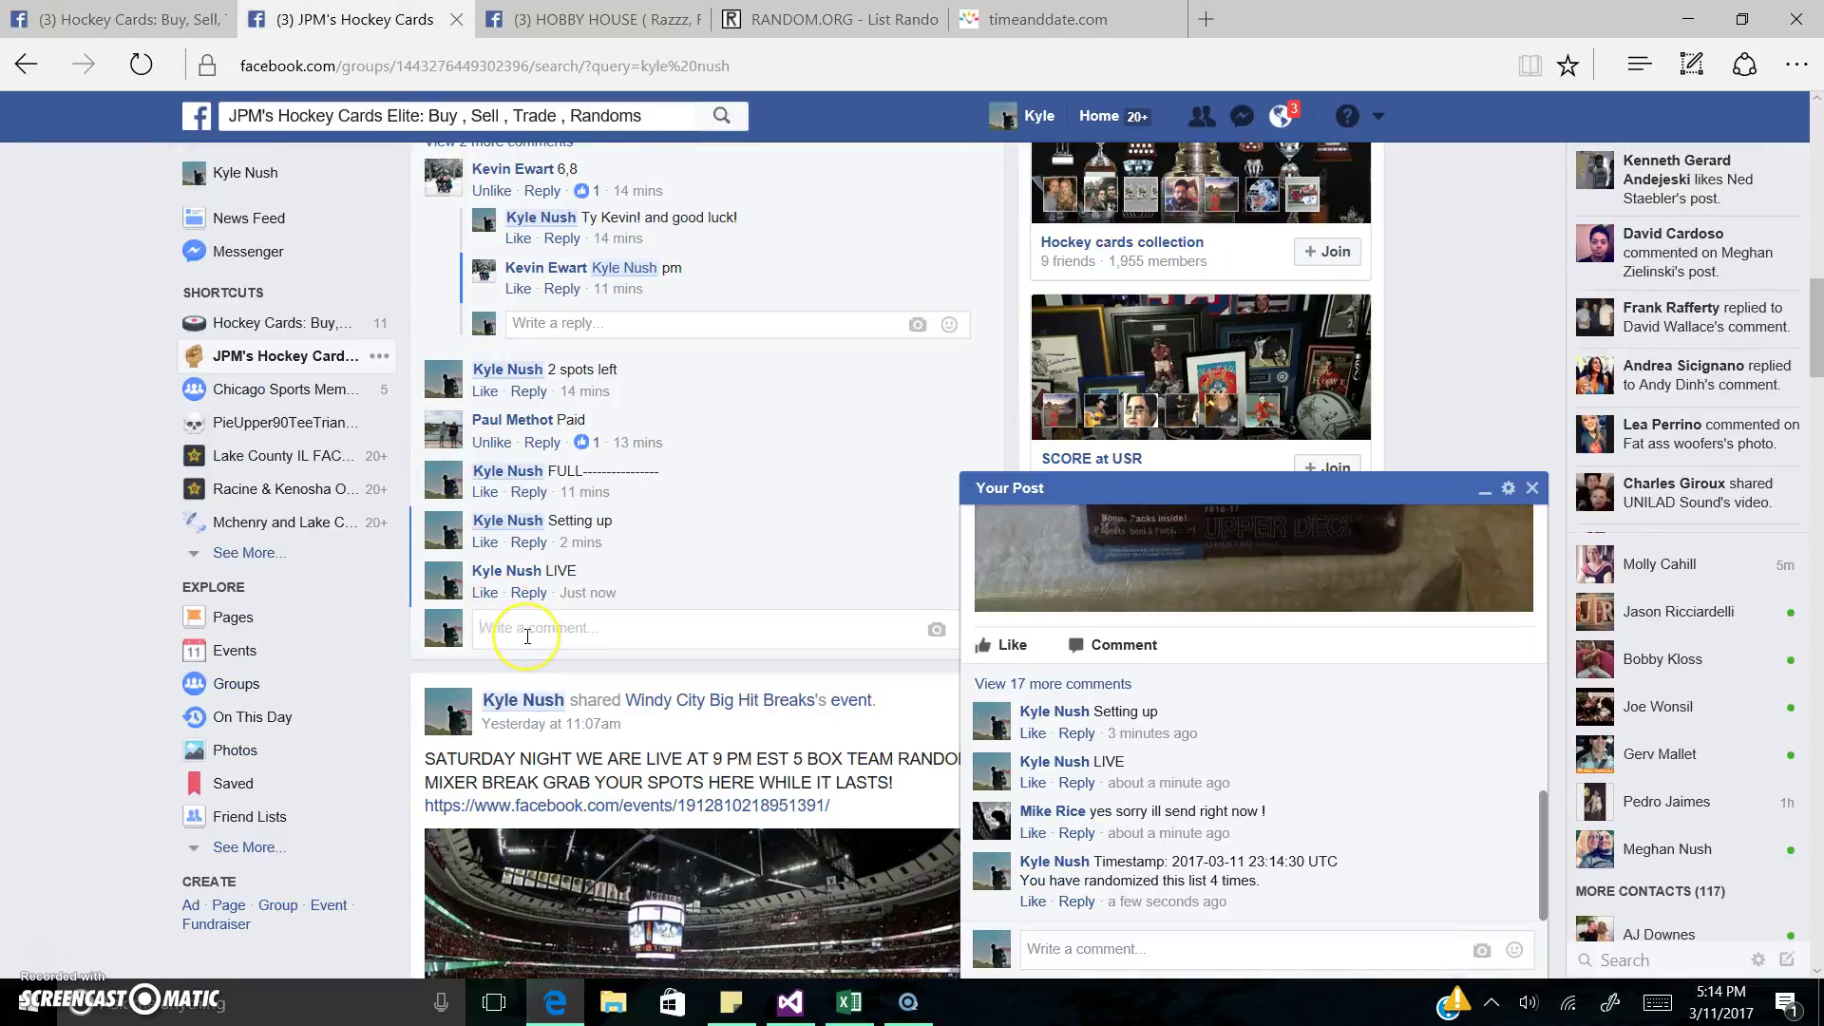
pyautogui.hotkey('ctrl', 'v')
pyautogui.press('Return')
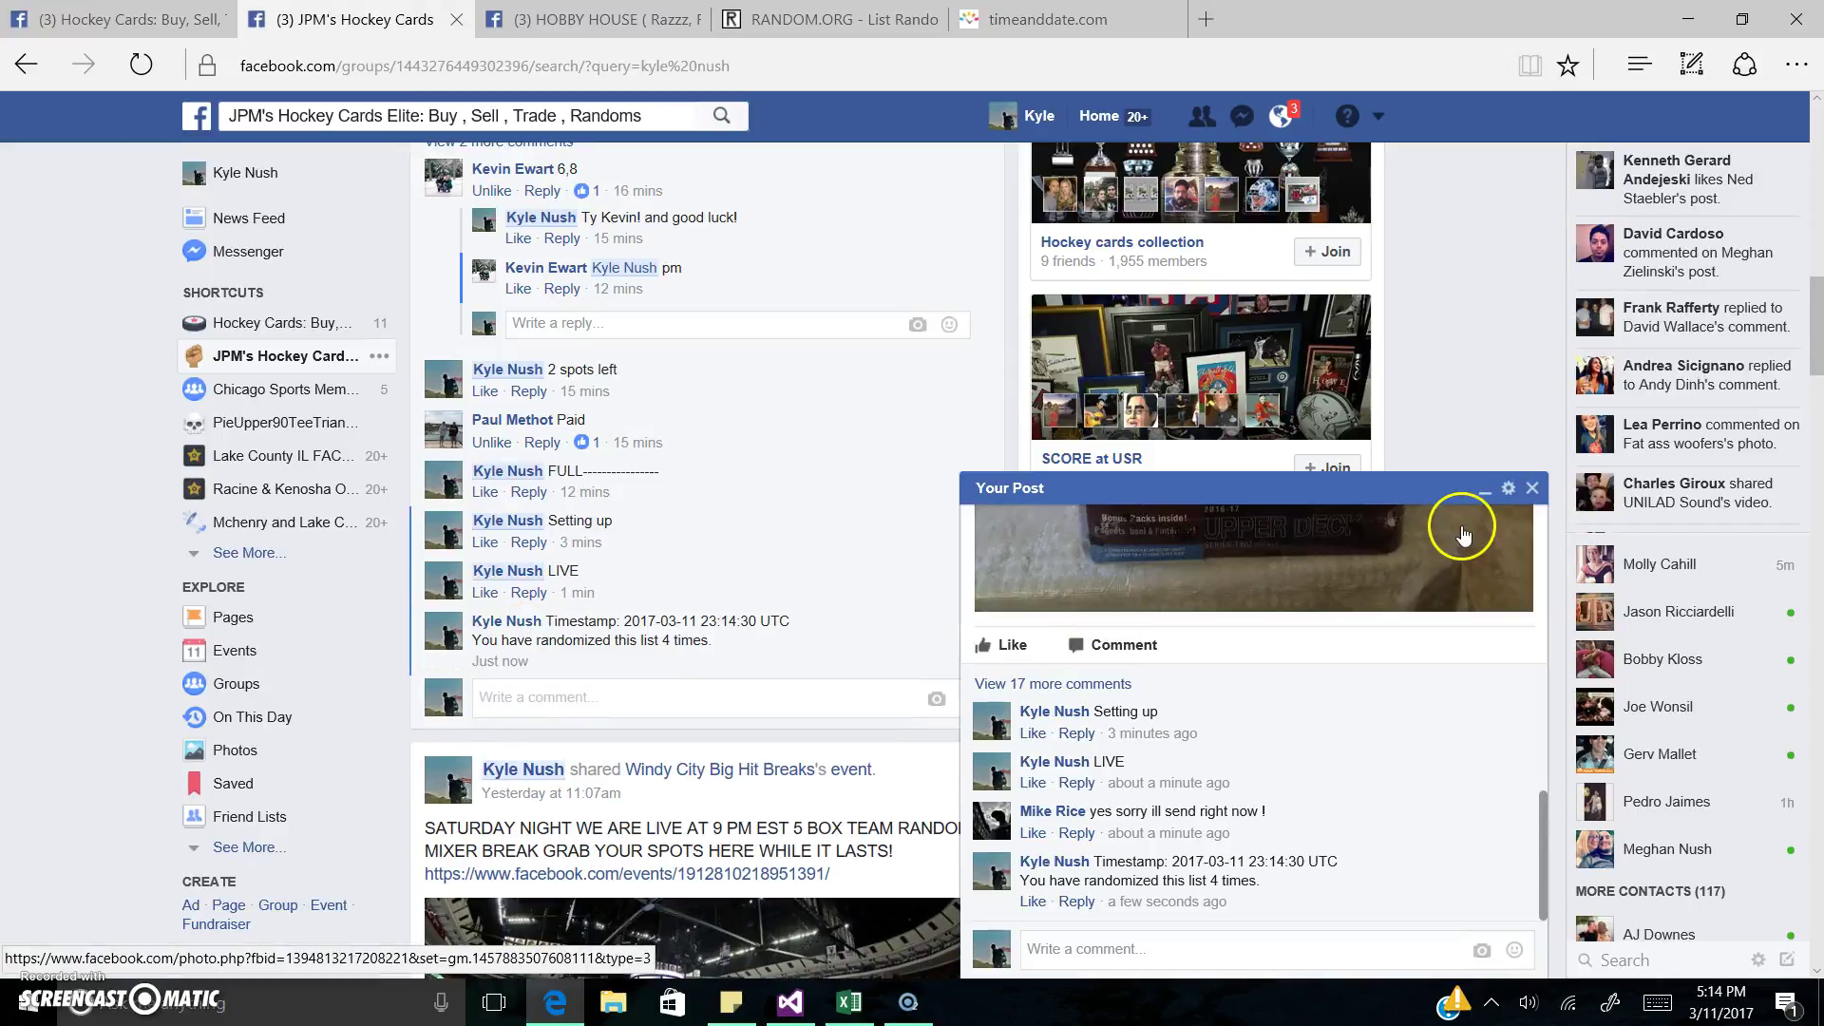
pyautogui.click(1531, 488)
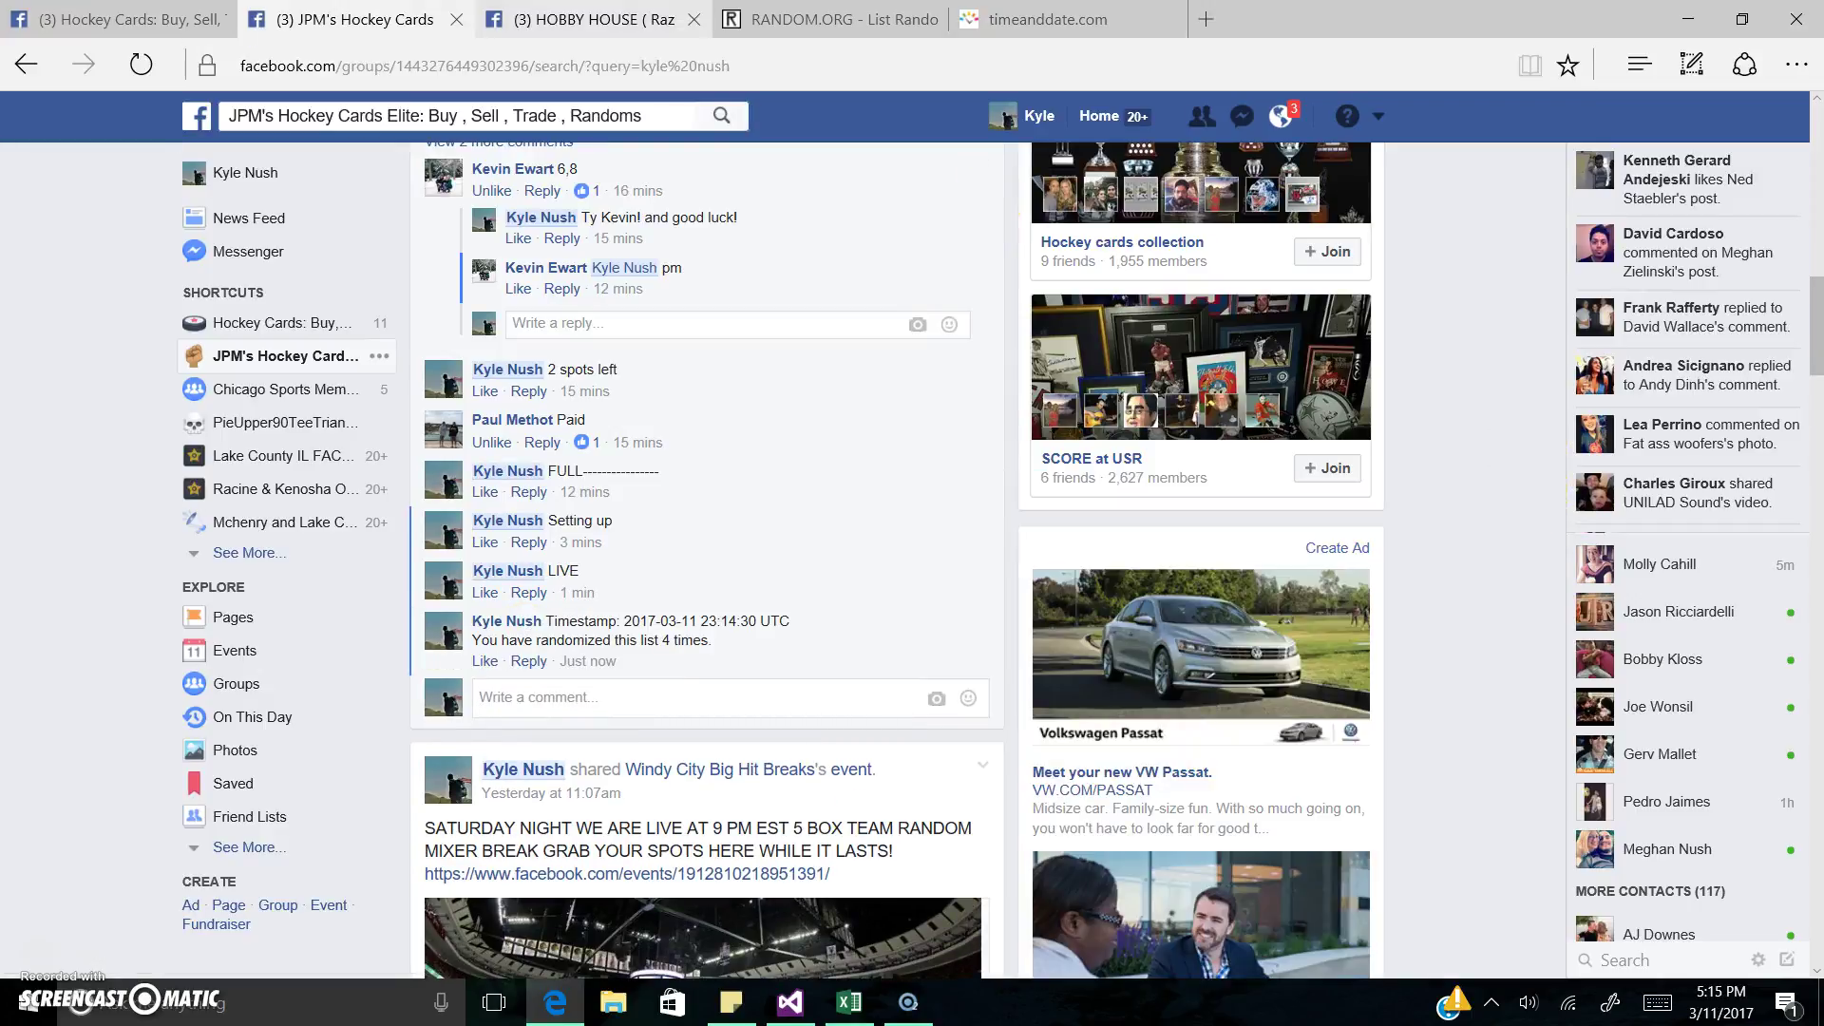
# Step: Post the timestamp comment on the HOBBY HOUSE post, then clear the old RANDOM.ORG selection
pyautogui.click(589, 19)
pyautogui.scroll(-20, 761, 681)
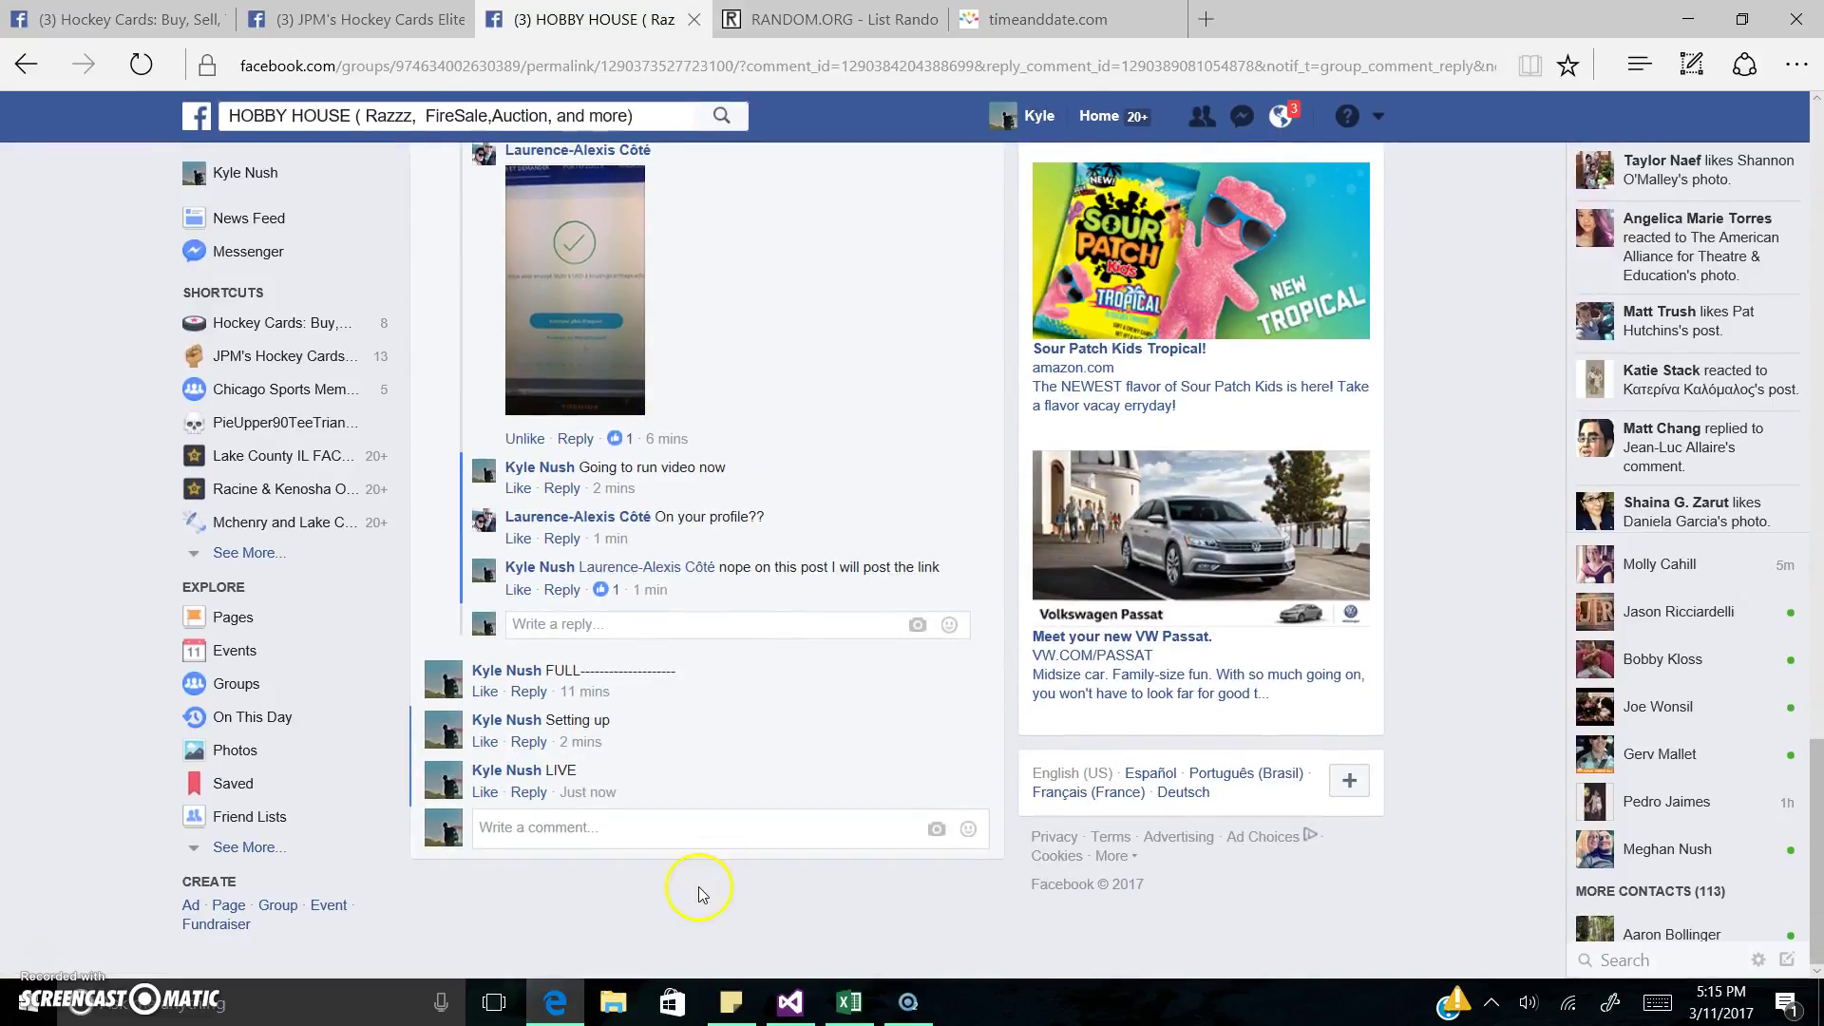
pyautogui.hotkey('ctrl', 'v')
pyautogui.press('Return')
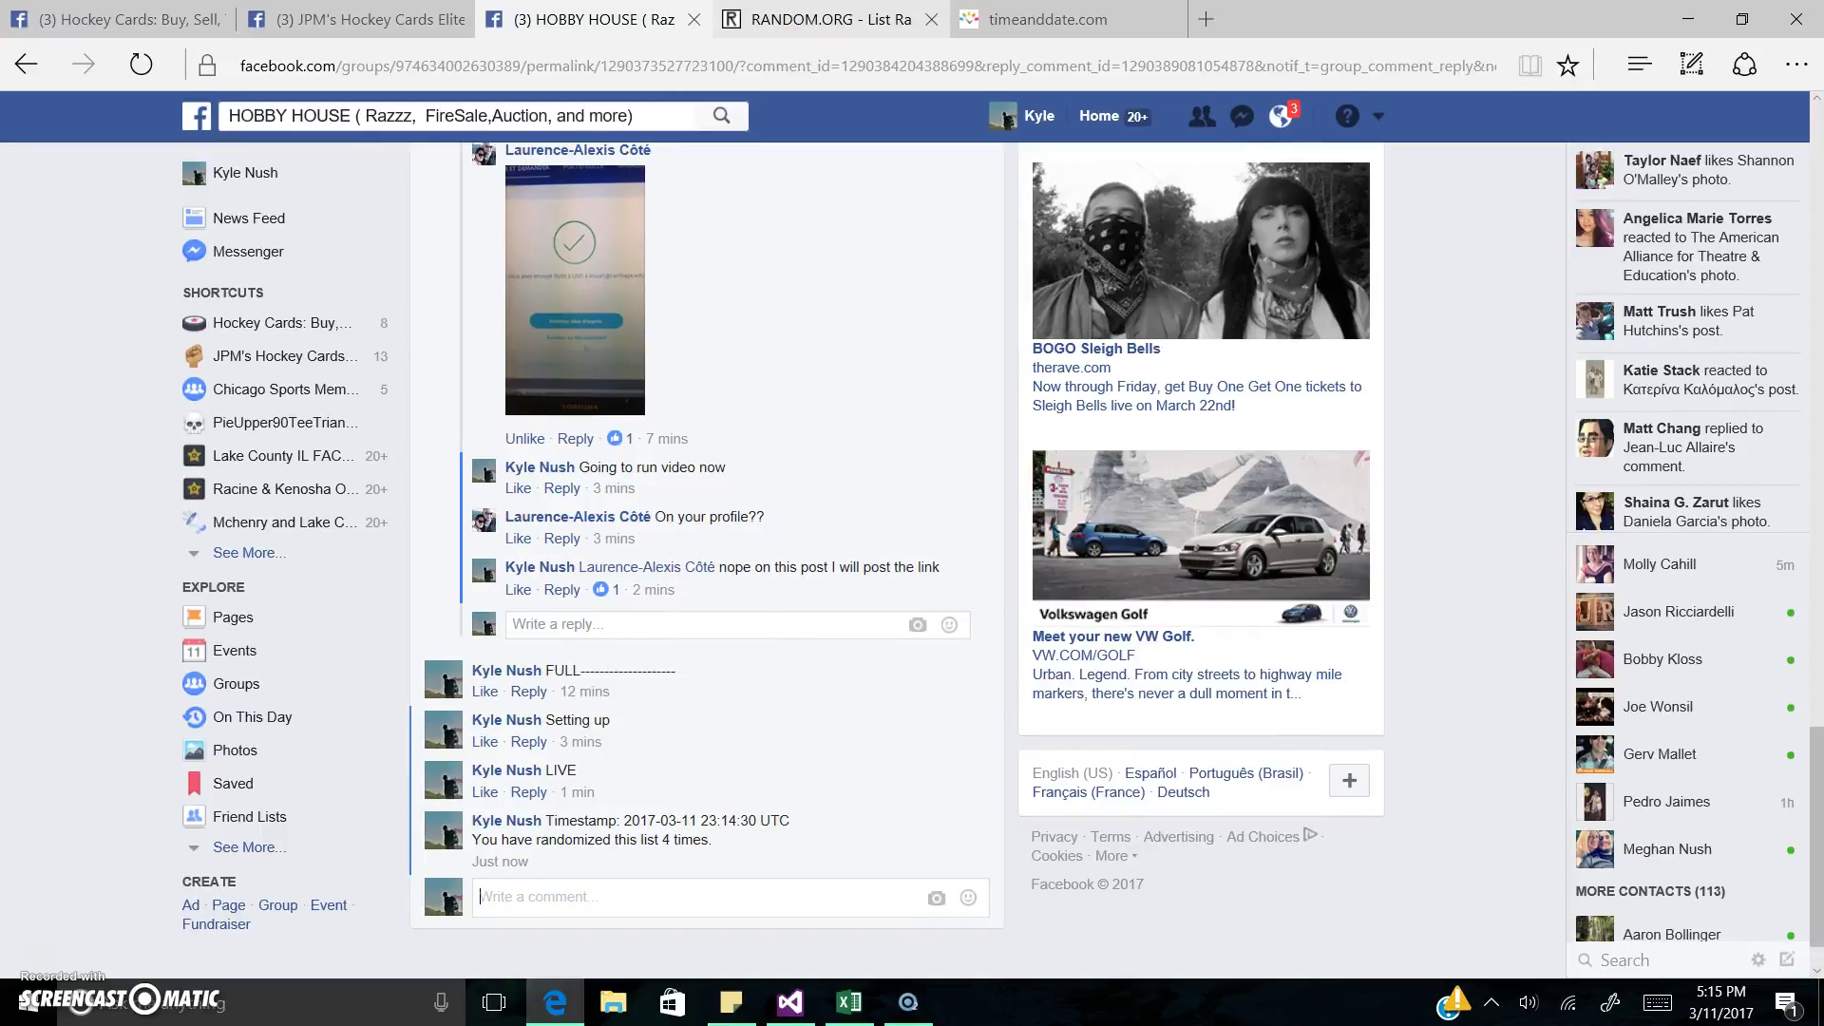
pyautogui.click(817, 21)
pyautogui.click(828, 446)
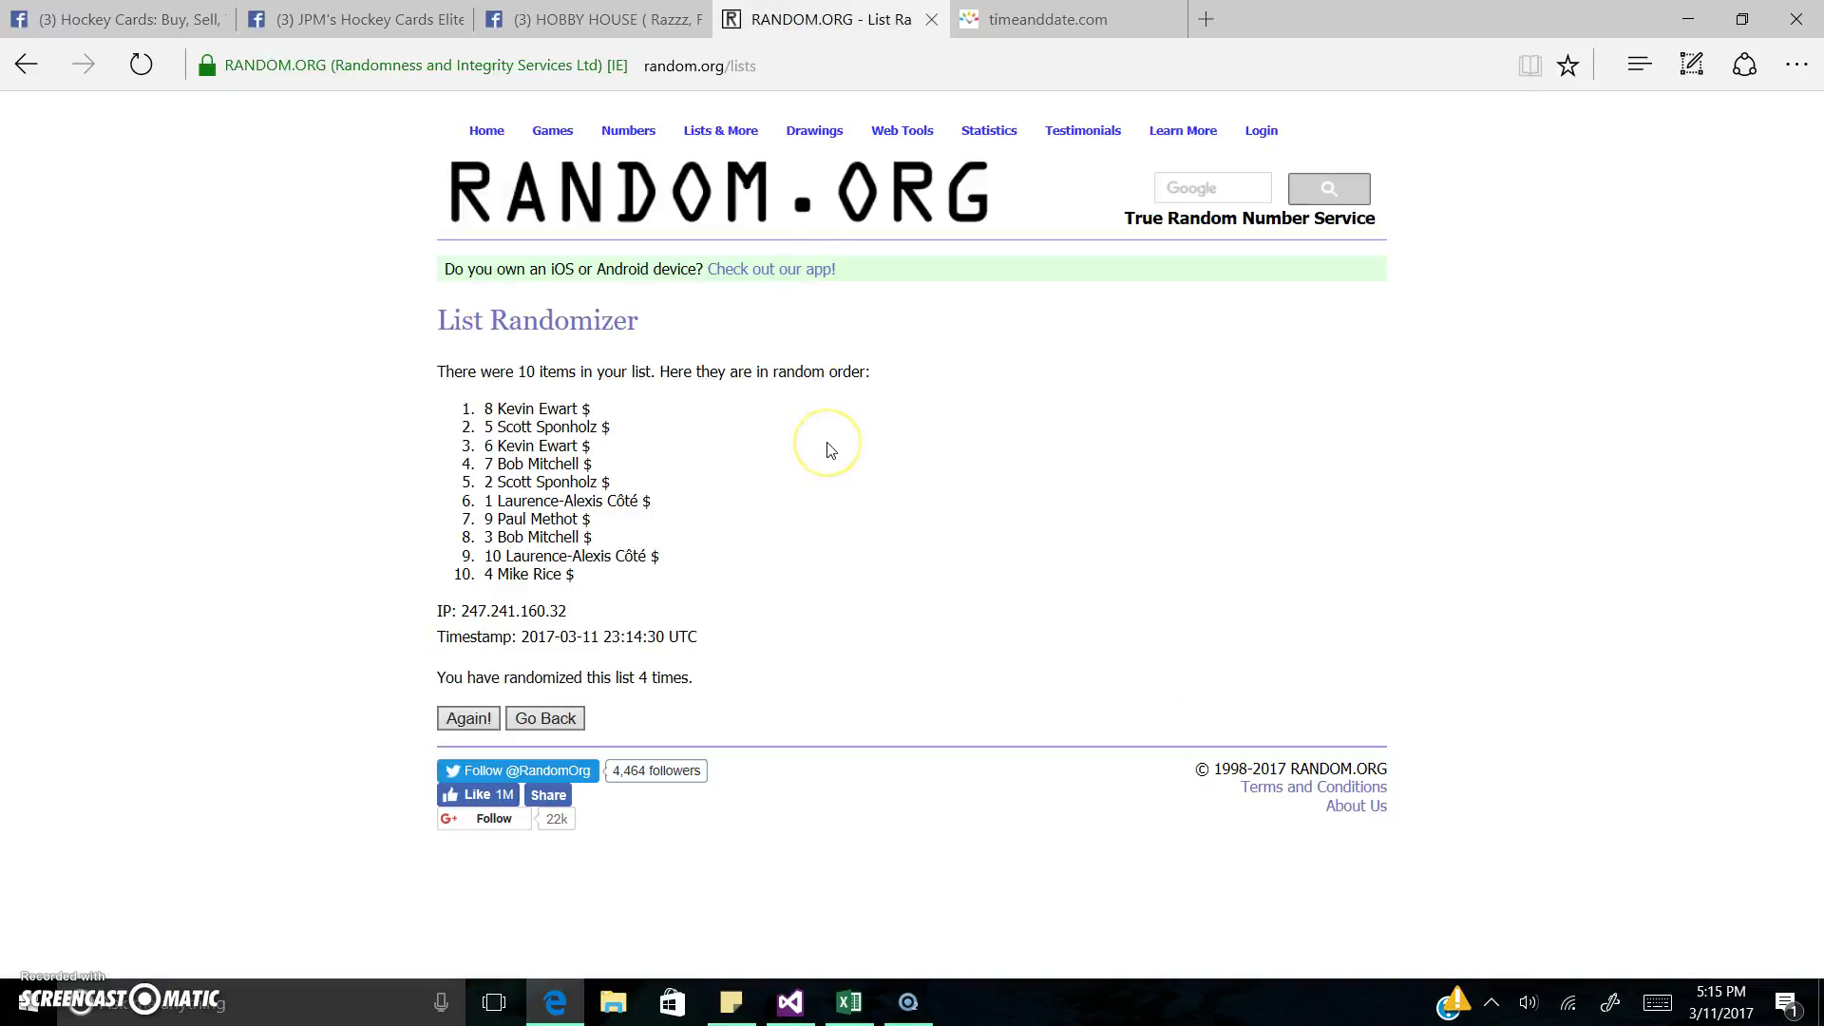
# Step: Shuffle the list a fifth time and highlight the leading entries one by one, starting with spot 3
pyautogui.click(468, 718)
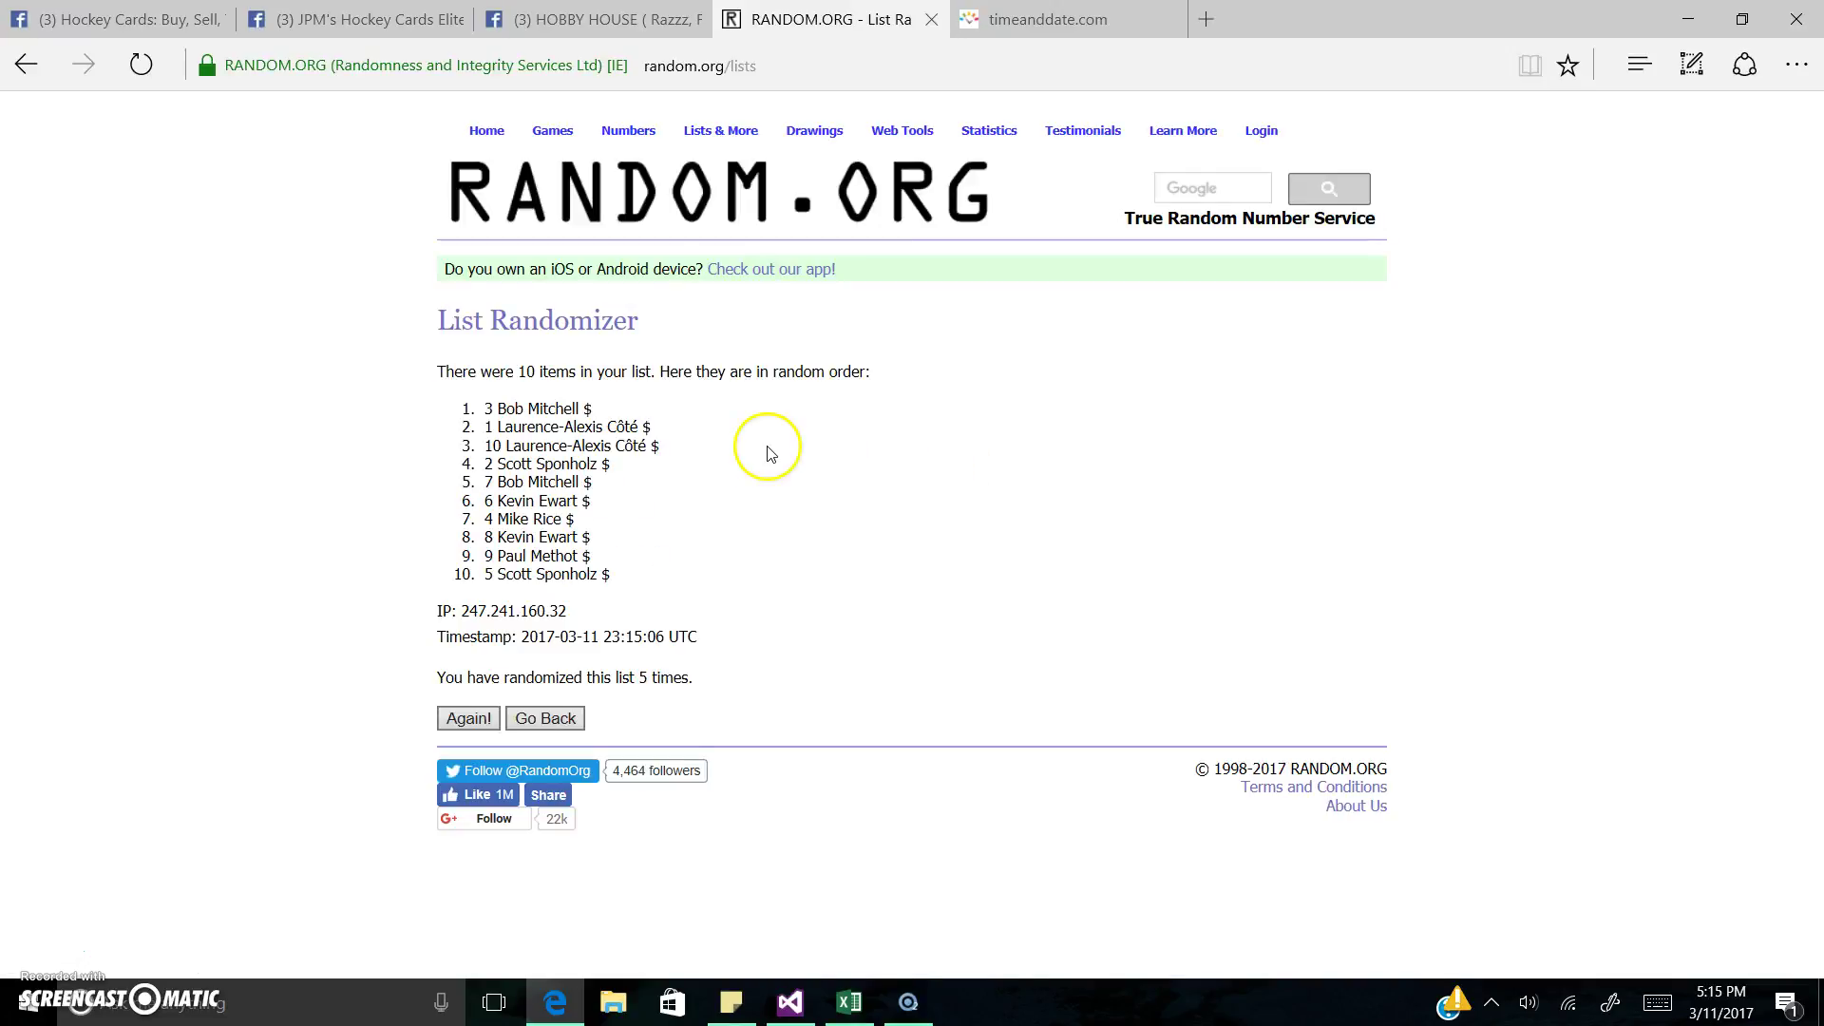
pyautogui.moveTo(482, 415); pyautogui.dragTo(591, 409)
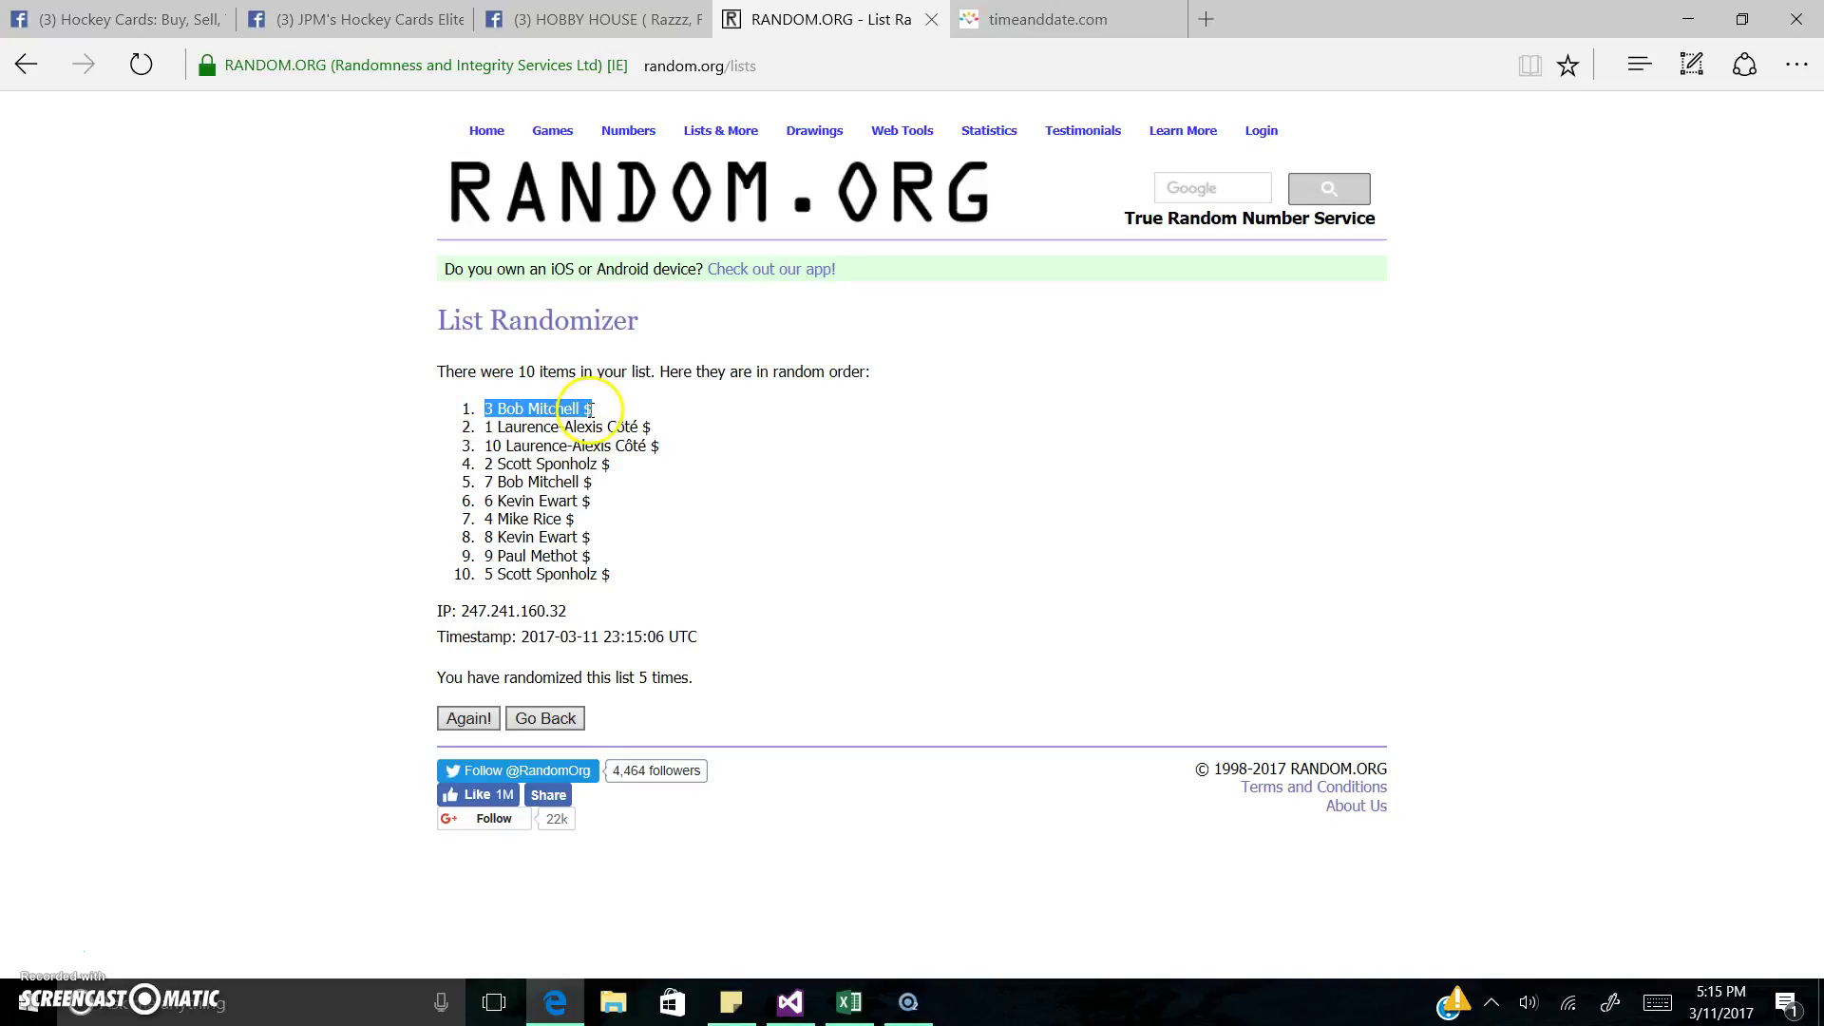
pyautogui.click(618, 410)
pyautogui.moveTo(483, 436); pyautogui.dragTo(663, 427)
pyautogui.click(663, 428)
pyautogui.moveTo(460, 447); pyautogui.dragTo(651, 456)
pyautogui.click(651, 461)
pyautogui.moveTo(470, 463); pyautogui.dragTo(617, 475)
pyautogui.click(619, 475)
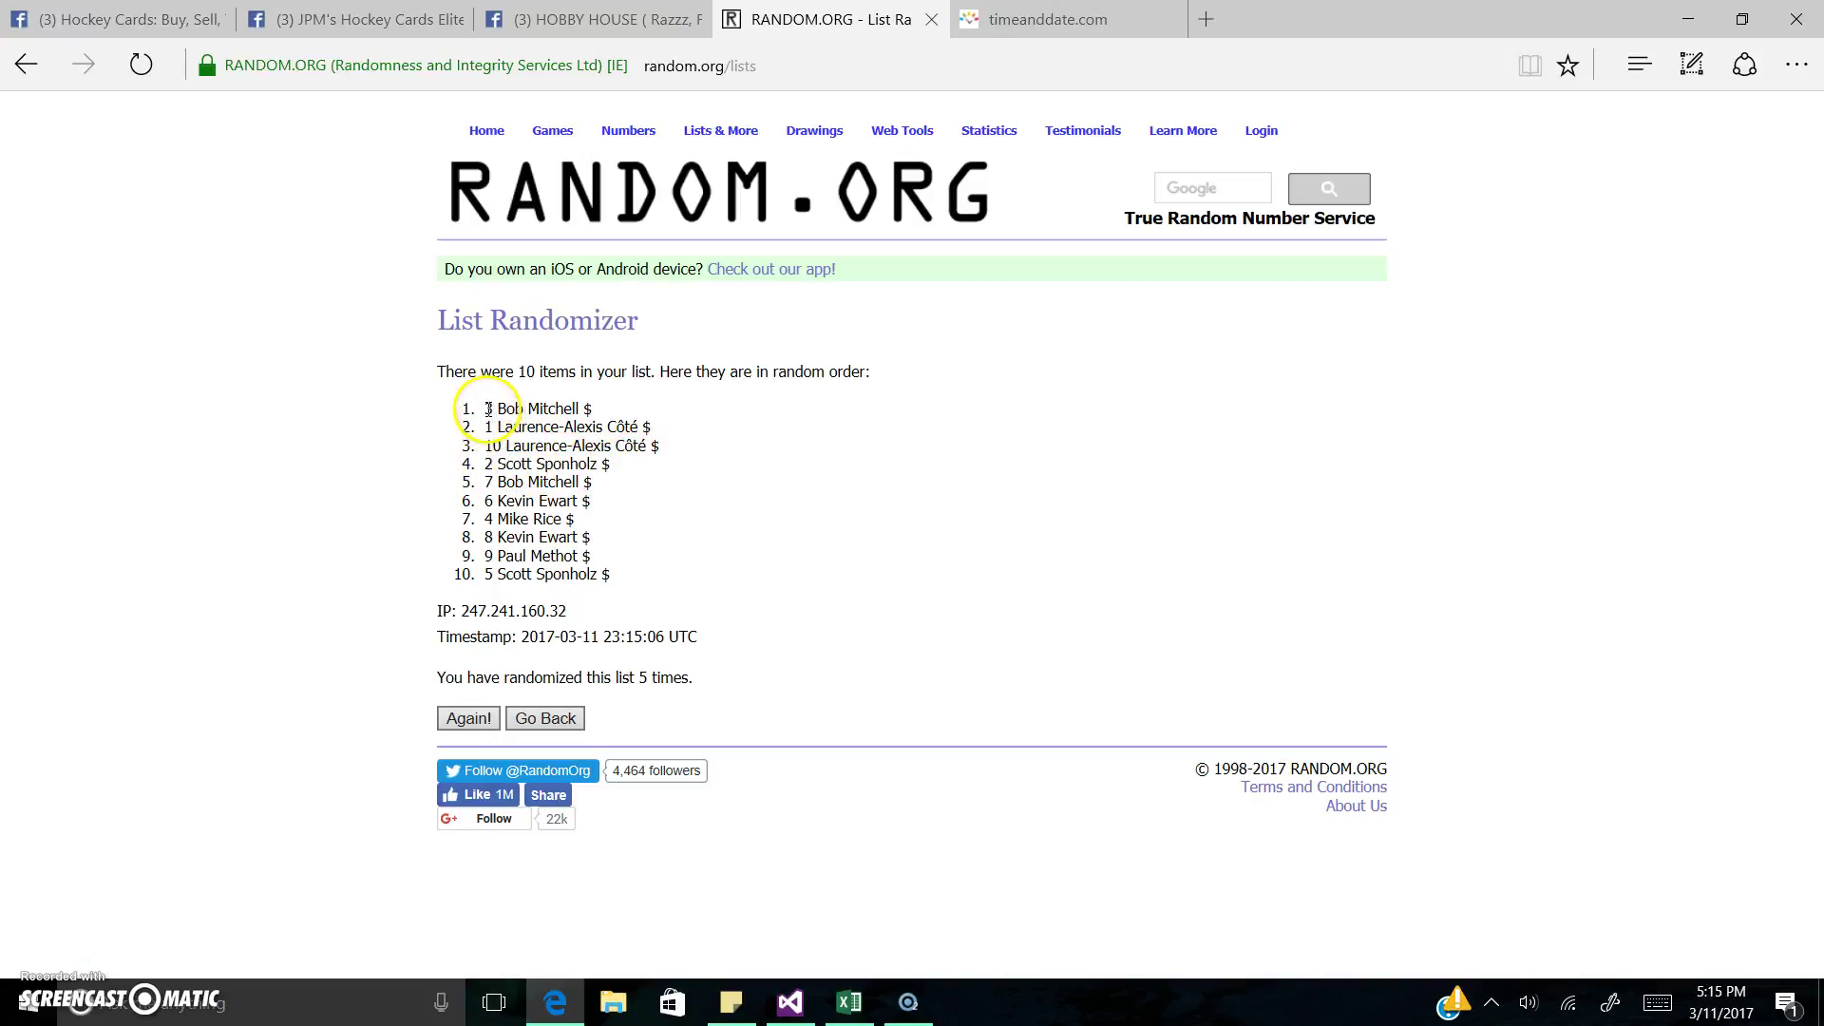
# Step: Highlight the top five winners together, then re-check the first three entries
pyautogui.moveTo(488, 409); pyautogui.dragTo(629, 479)
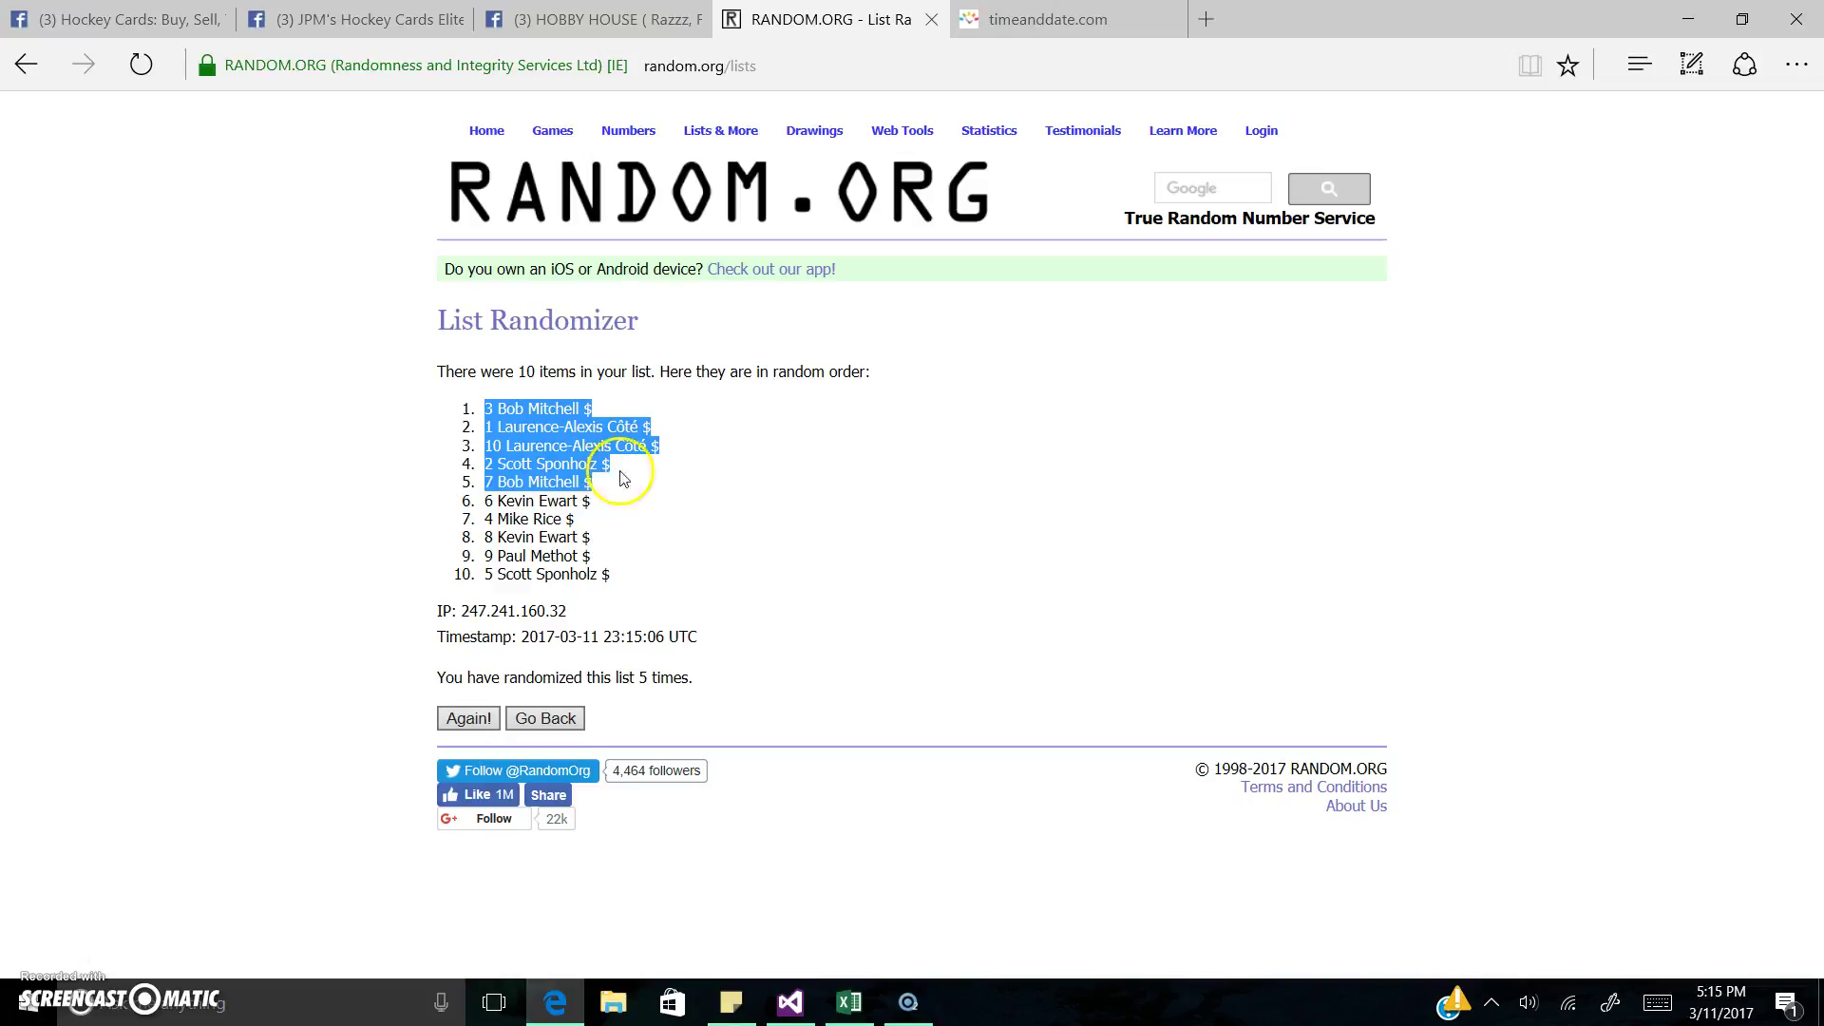
pyautogui.click(546, 380)
pyautogui.moveTo(484, 409); pyautogui.dragTo(622, 405)
pyautogui.moveTo(469, 419); pyautogui.dragTo(709, 452)
pyautogui.click(435, 477)
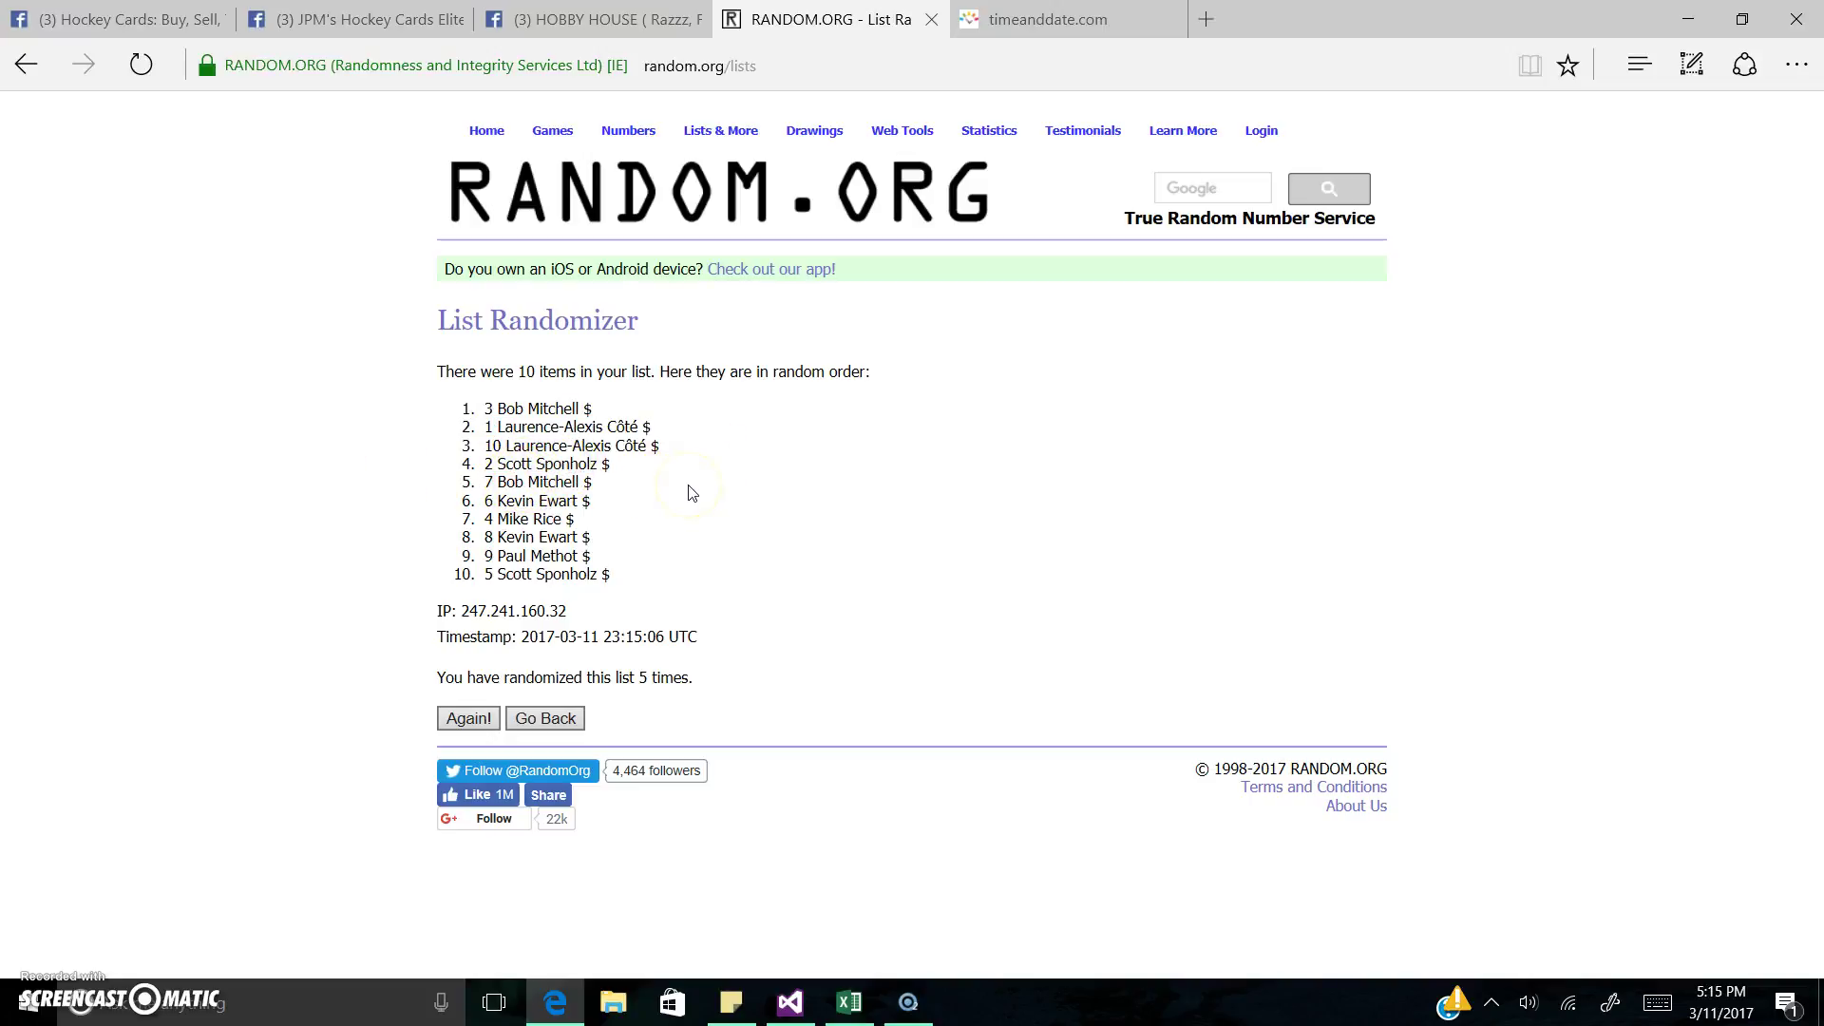
# Step: Check the current time and select the 23:15:06 UTC timestamp and shuffle-count lines
pyautogui.click(1045, 19)
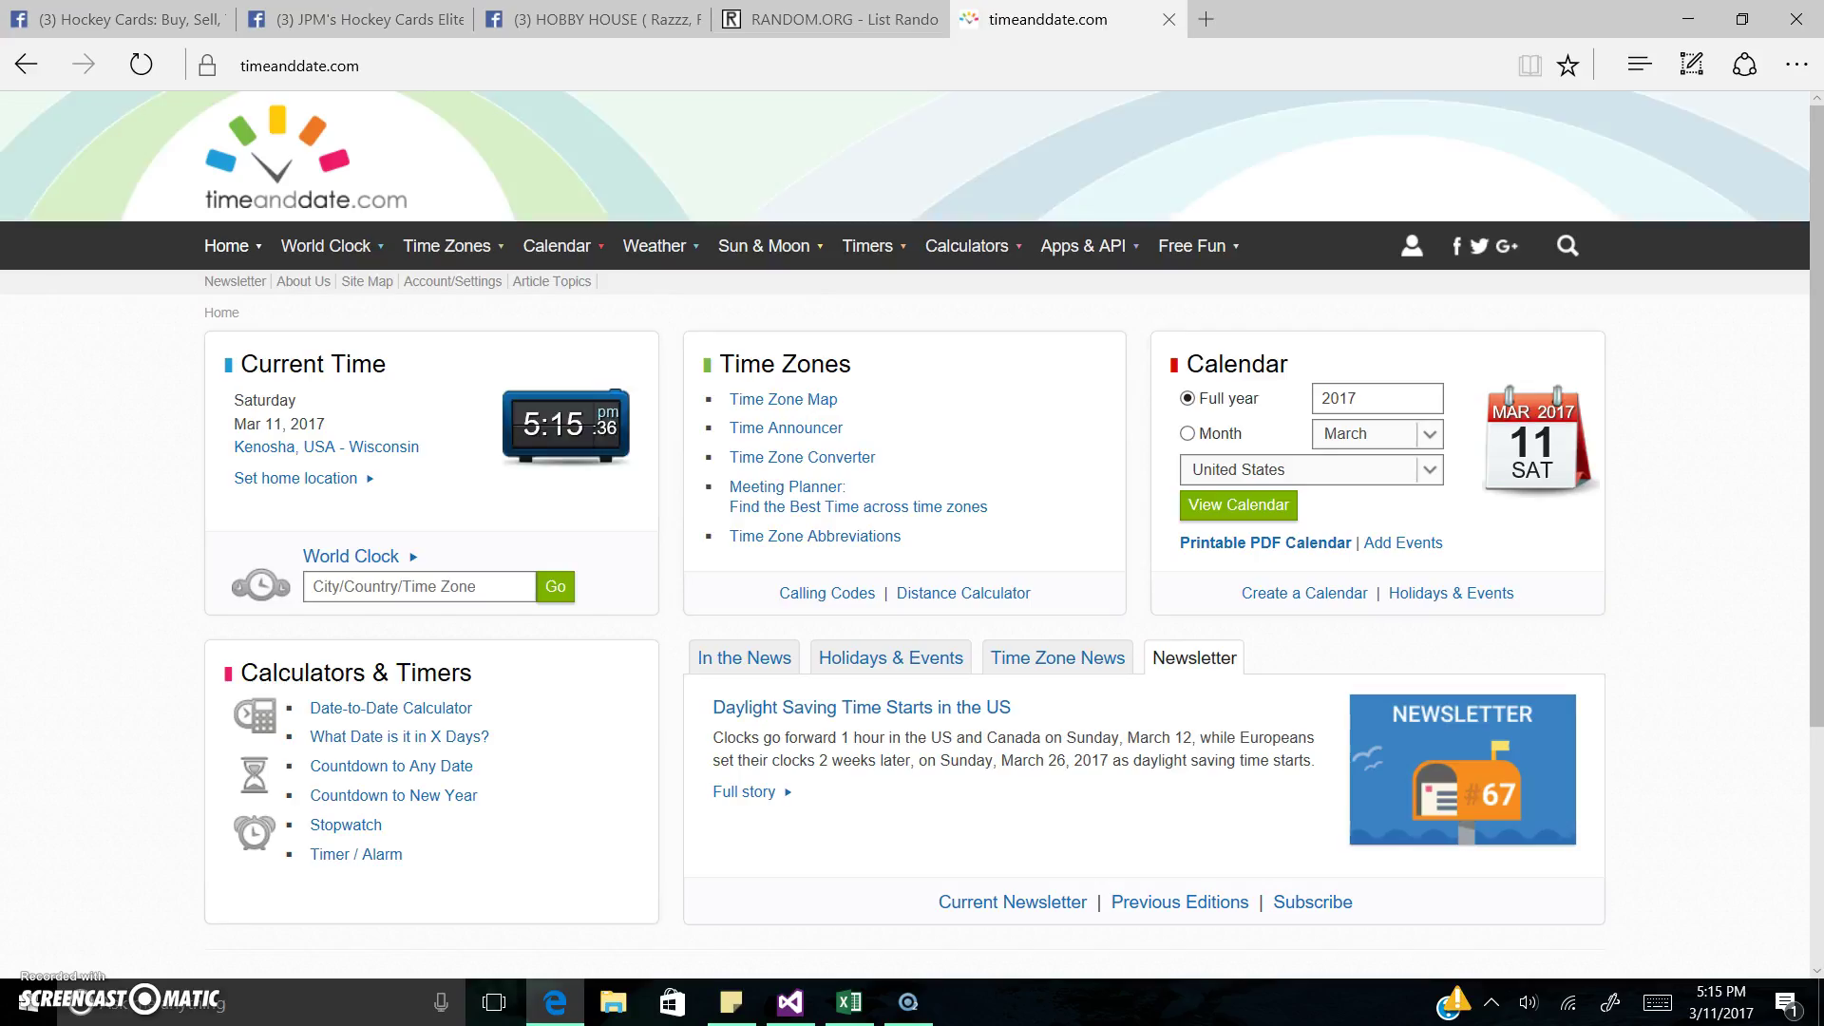
pyautogui.click(826, 19)
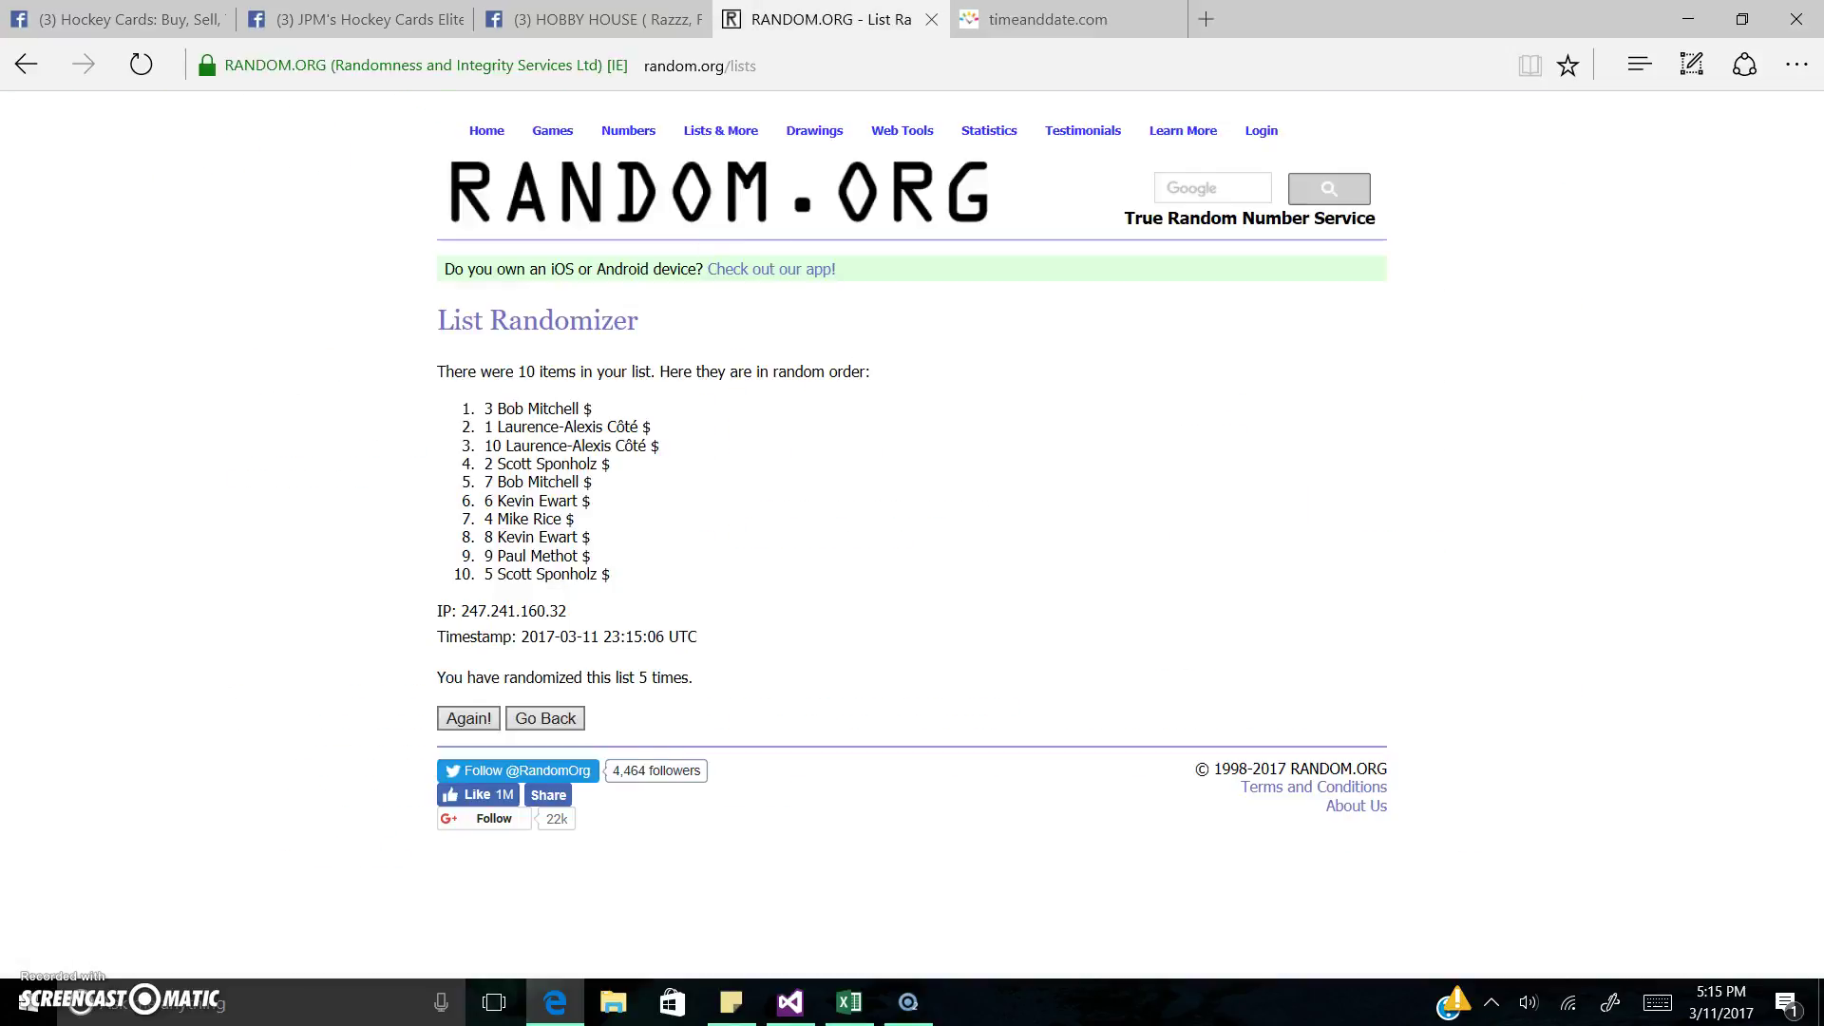
pyautogui.moveTo(436, 643); pyautogui.dragTo(812, 702)
pyautogui.hotkey('ctrl', 'c')
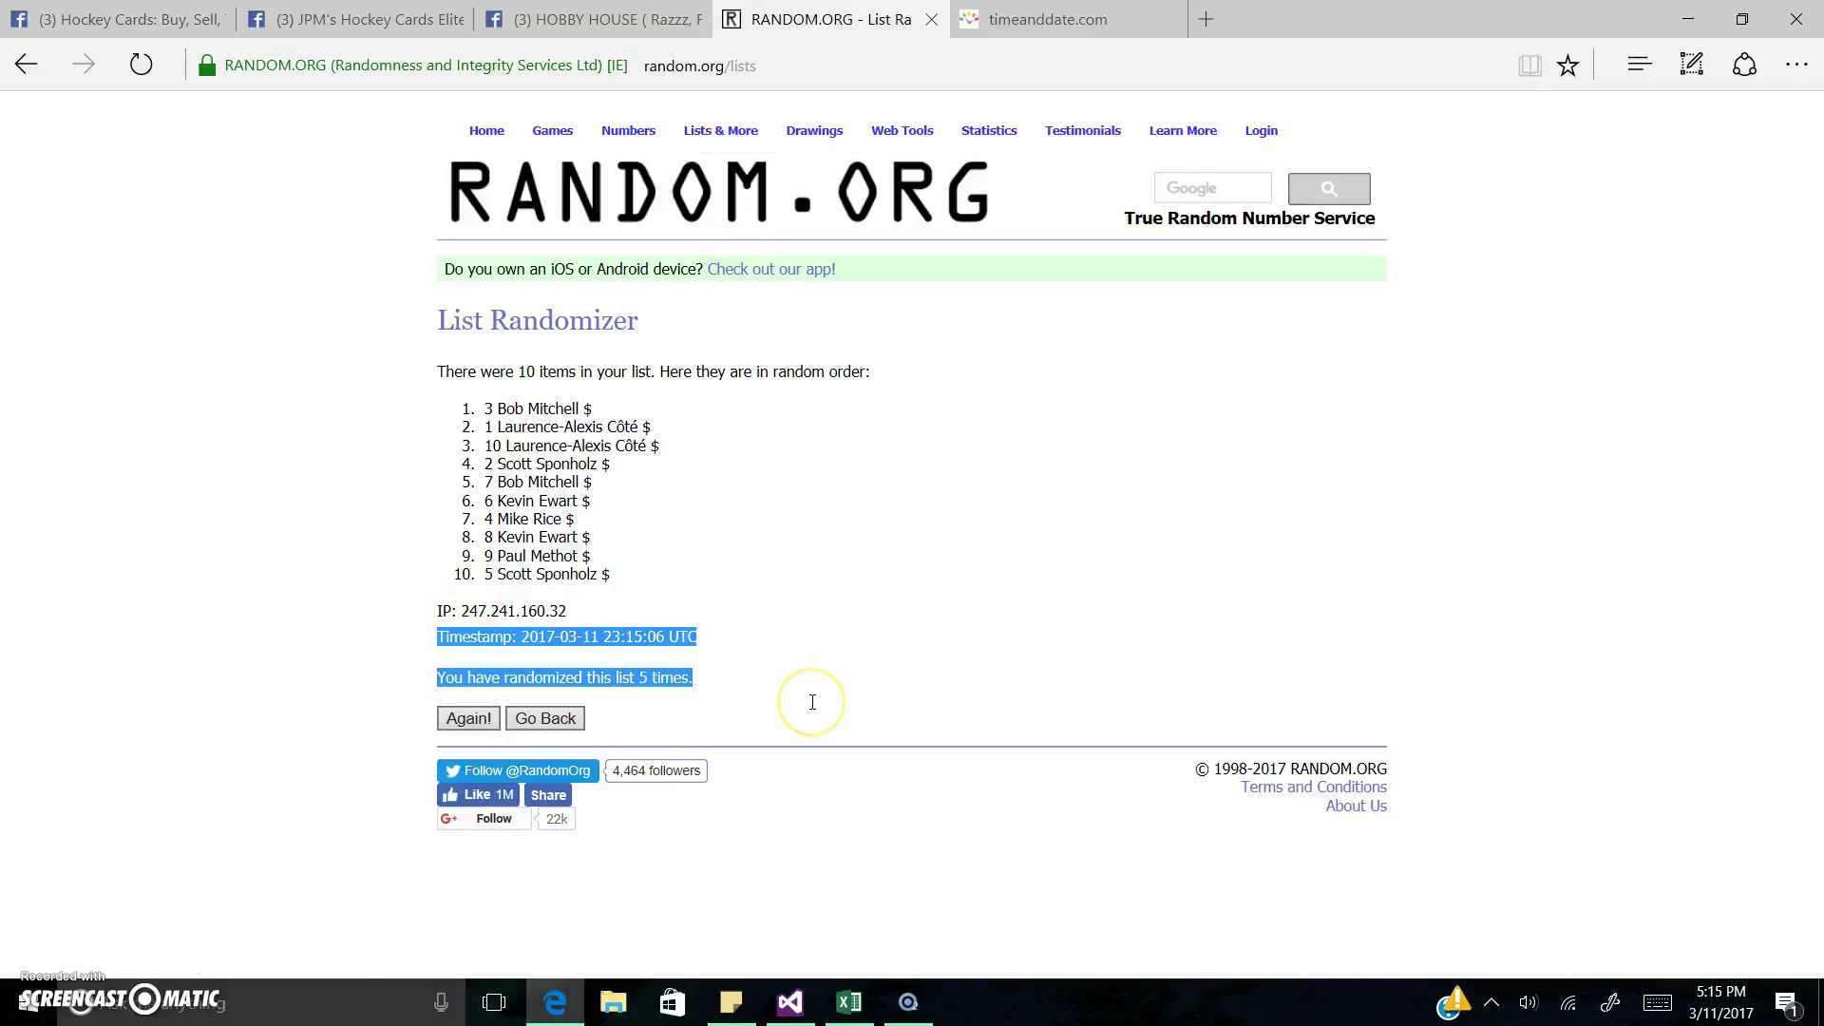
# Step: Post the 23:15:06 UTC timestamp comment in the Hockey Cards group
pyautogui.click(124, 19)
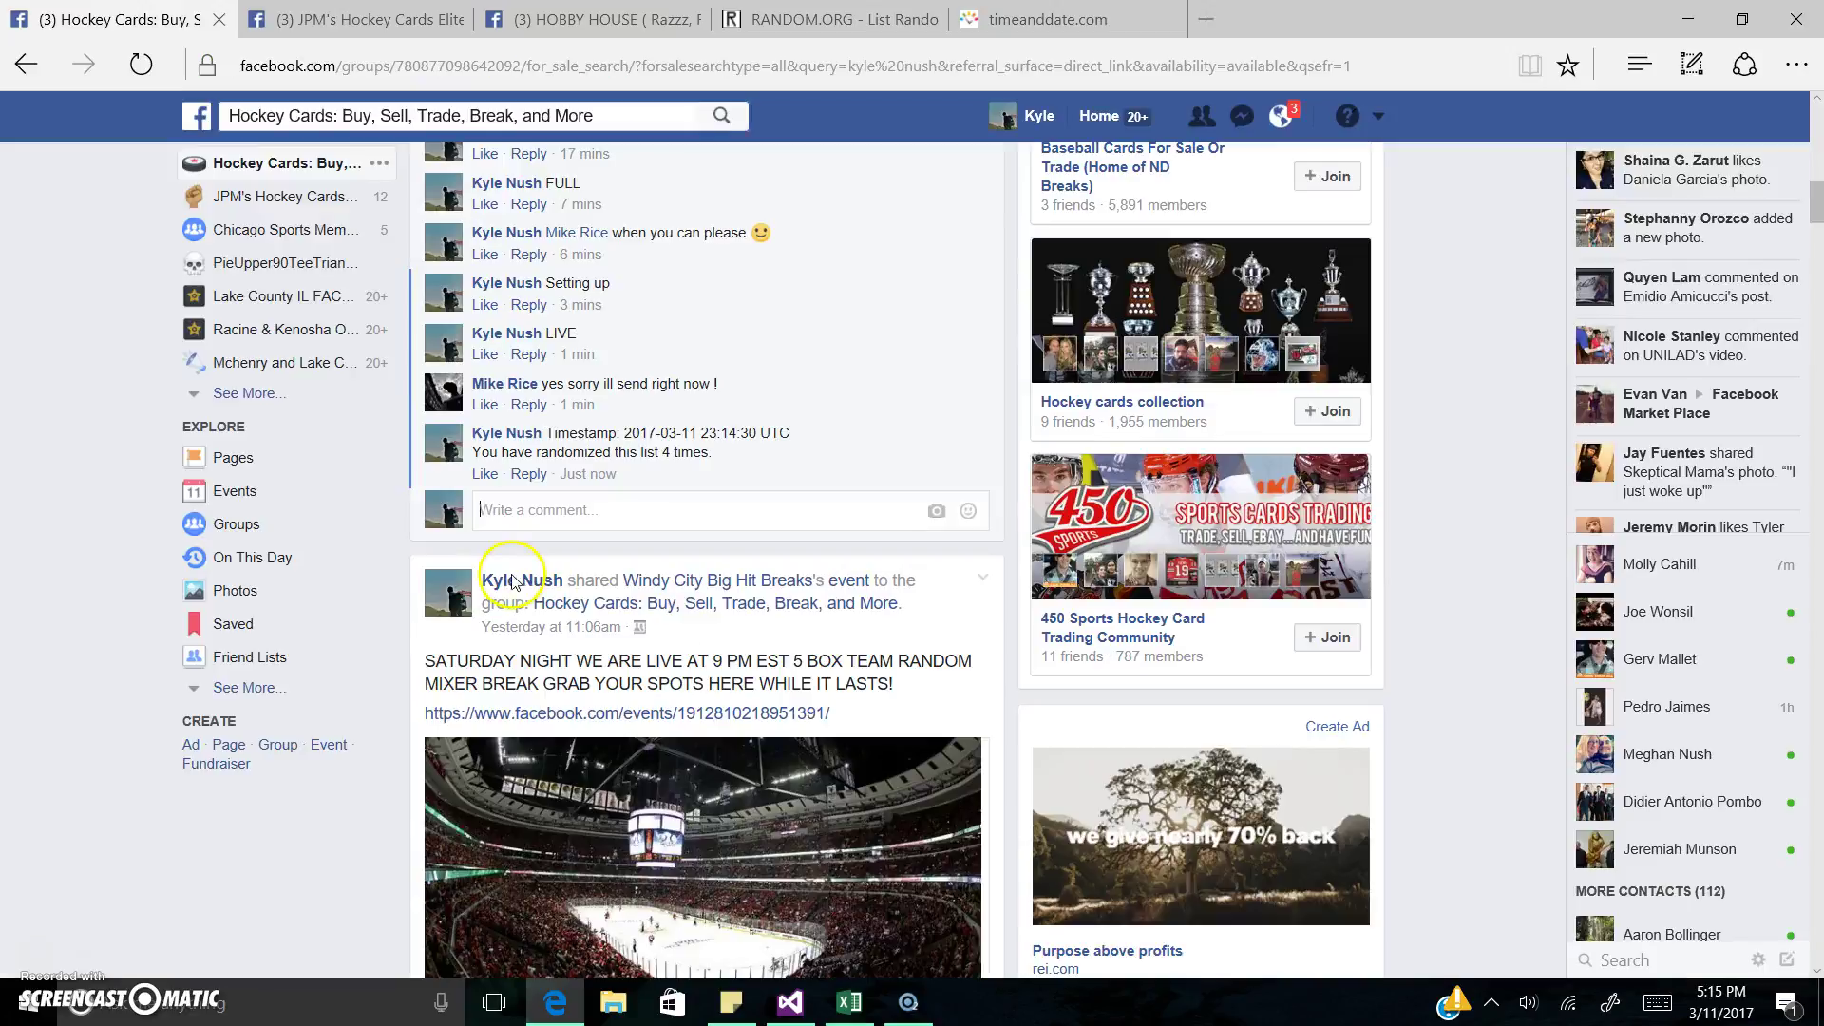
pyautogui.hotkey('ctrl', 'v')
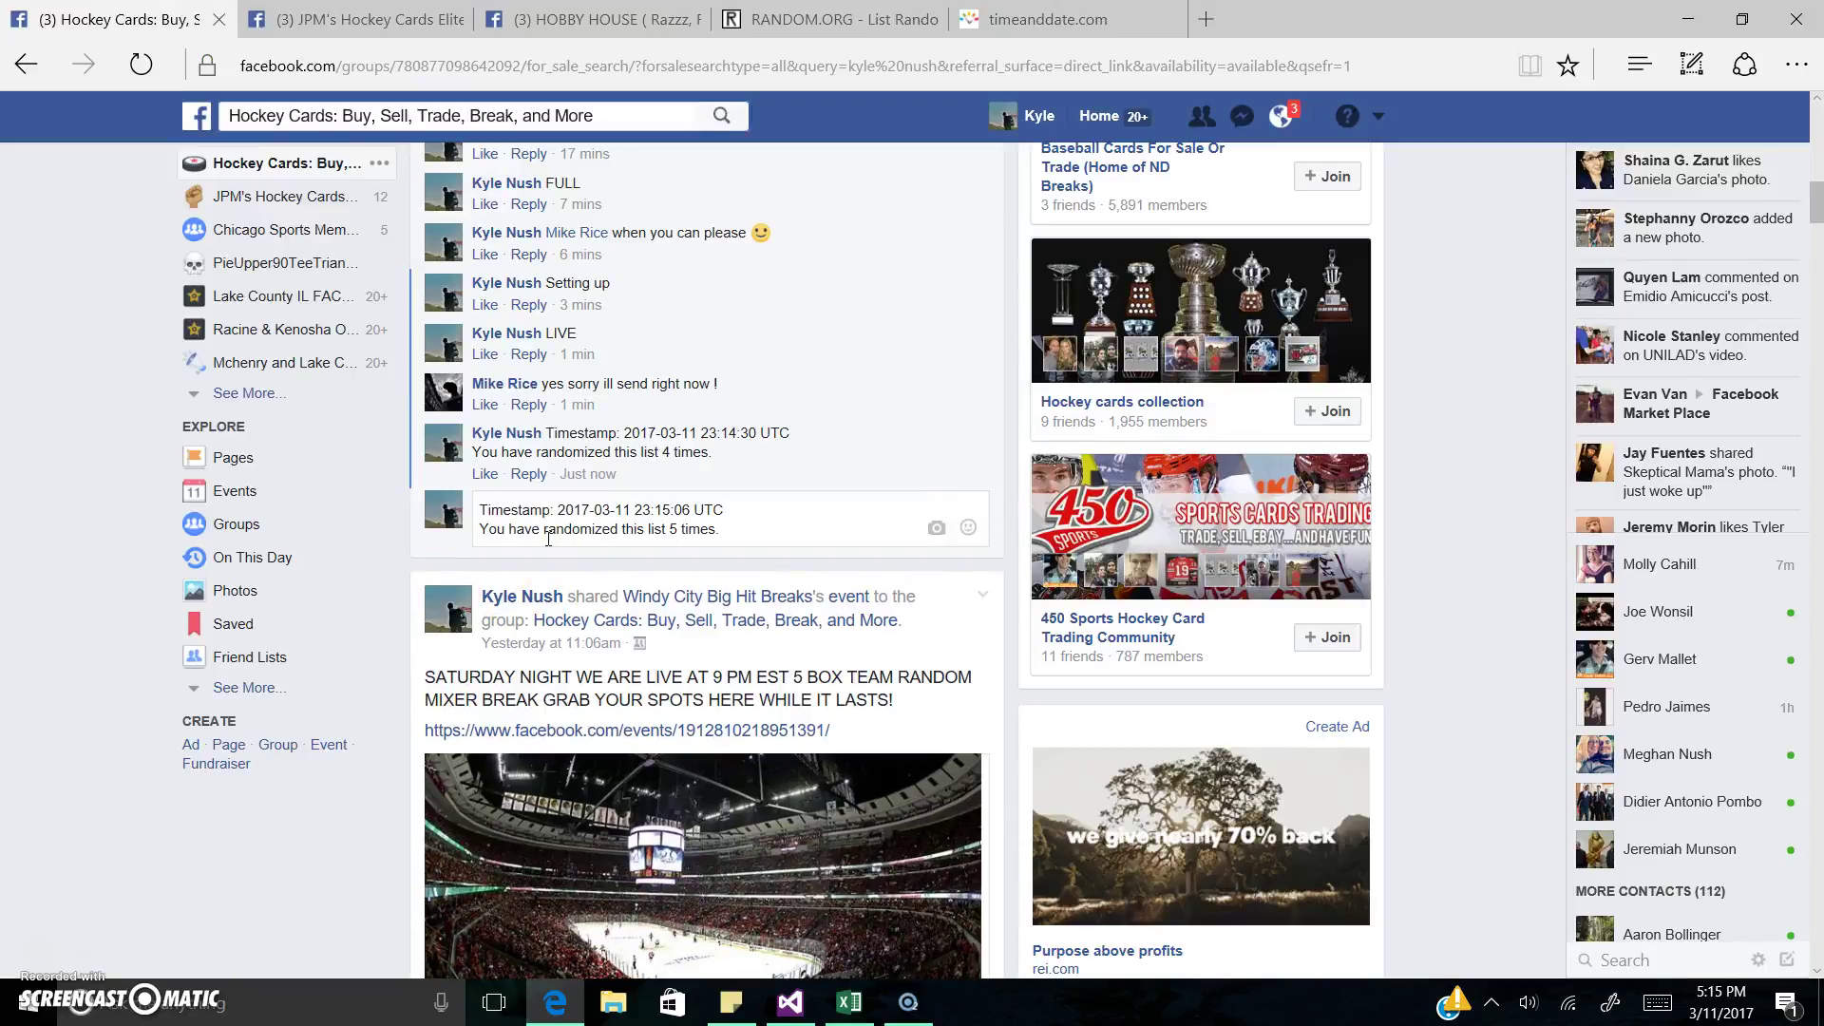
pyautogui.press('Return')
# Step: Post the same timestamp comment in the JPM's and HOBBY HOUSE threads and close the Your Post chat
pyautogui.hotkey('ctrl', 'Tab')
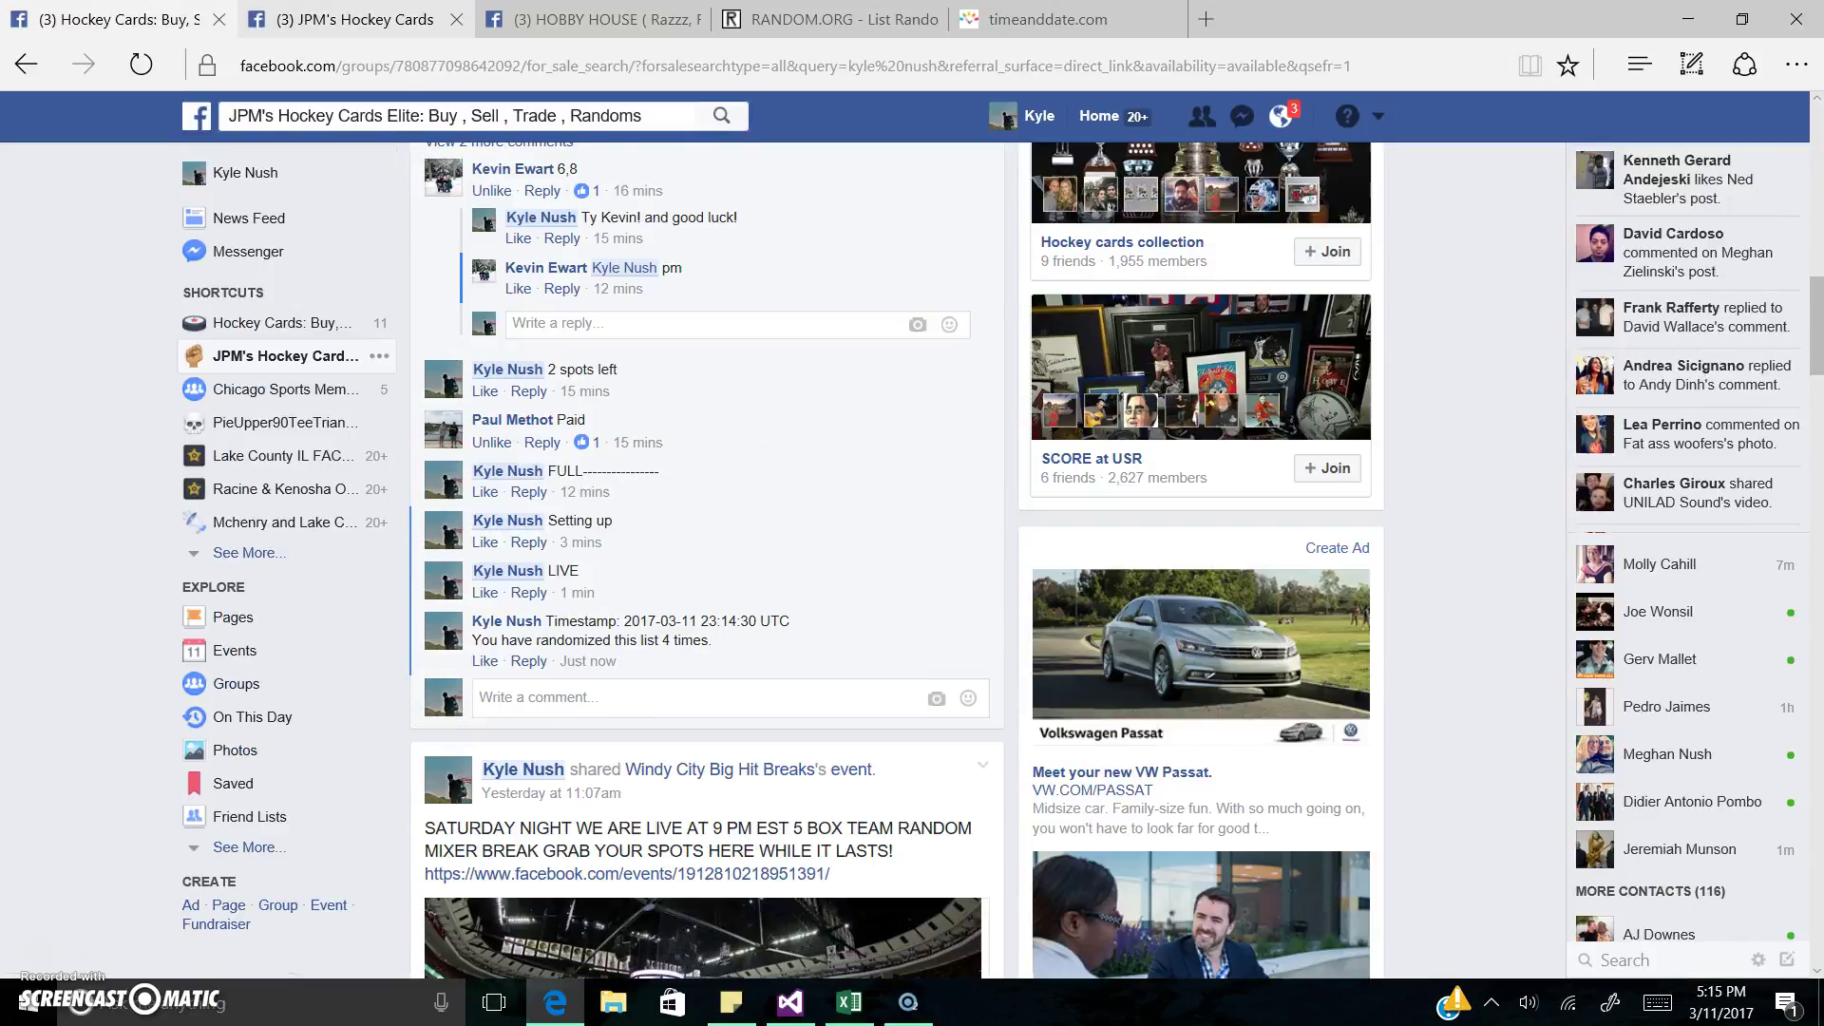
pyautogui.click(538, 712)
pyautogui.hotkey('ctrl', 'v')
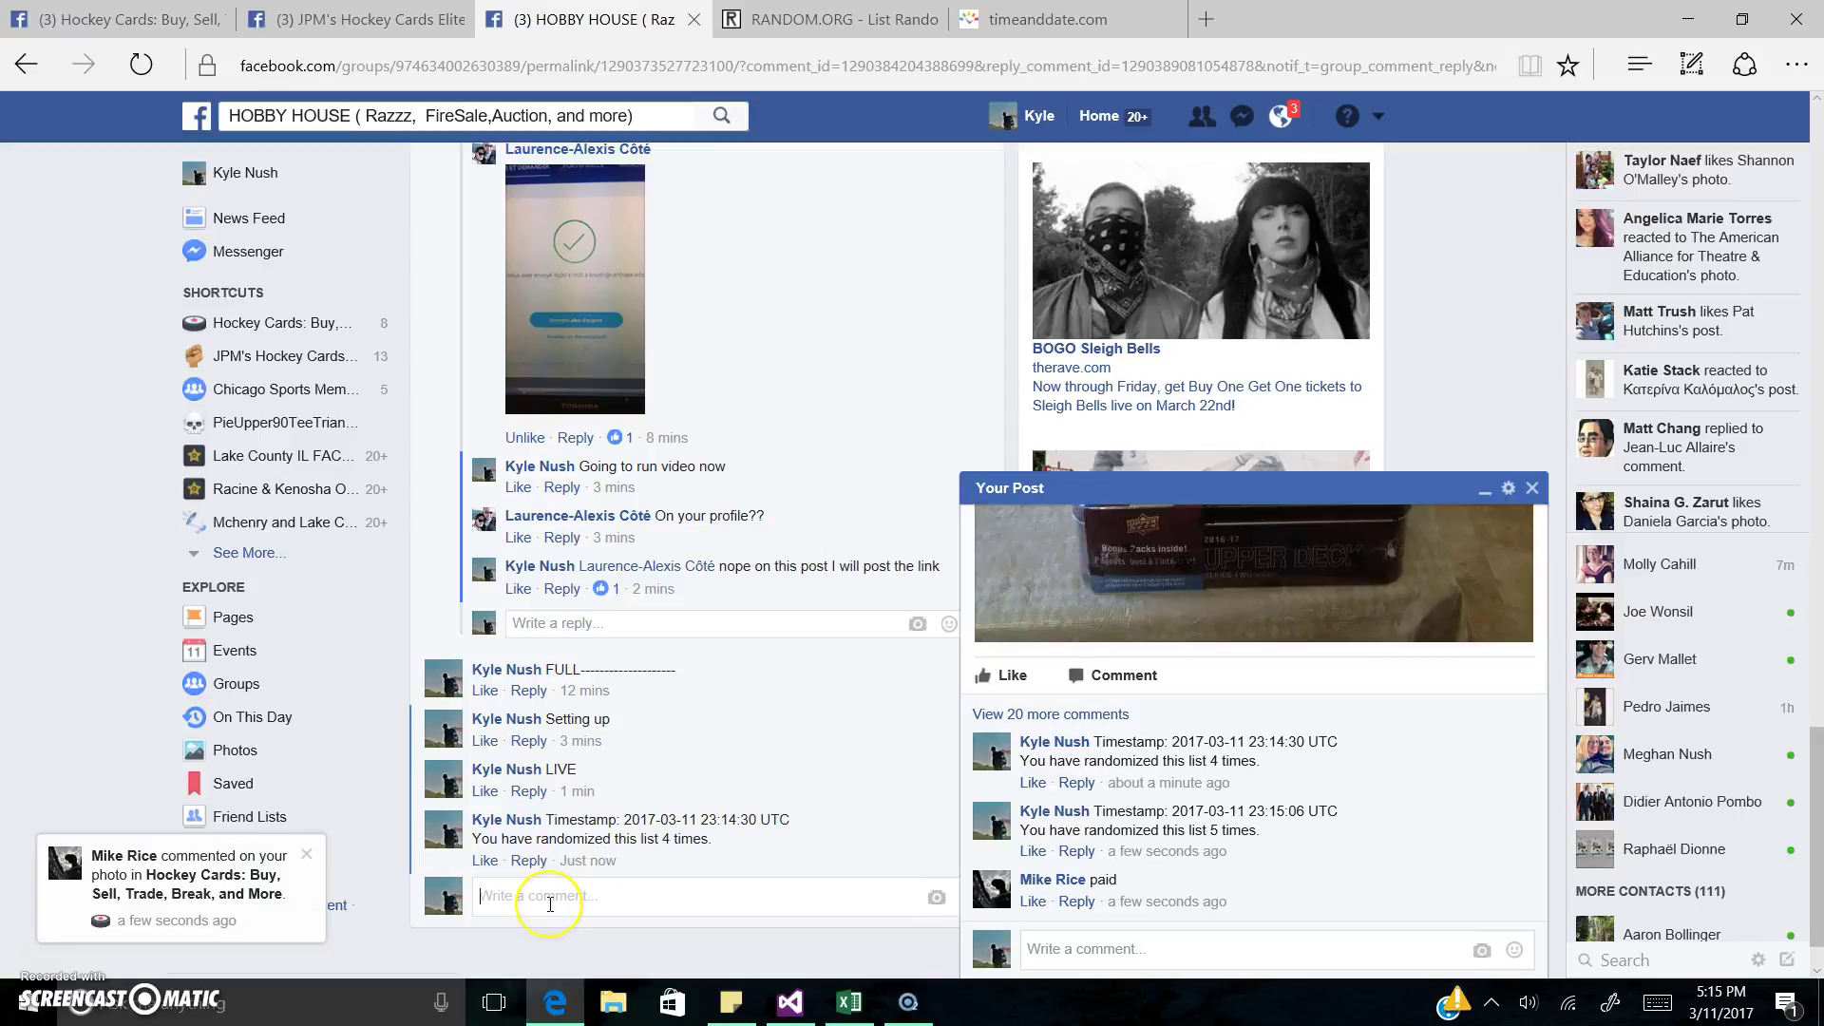
pyautogui.hotkey('ctrl', 'v')
pyautogui.press('Return')
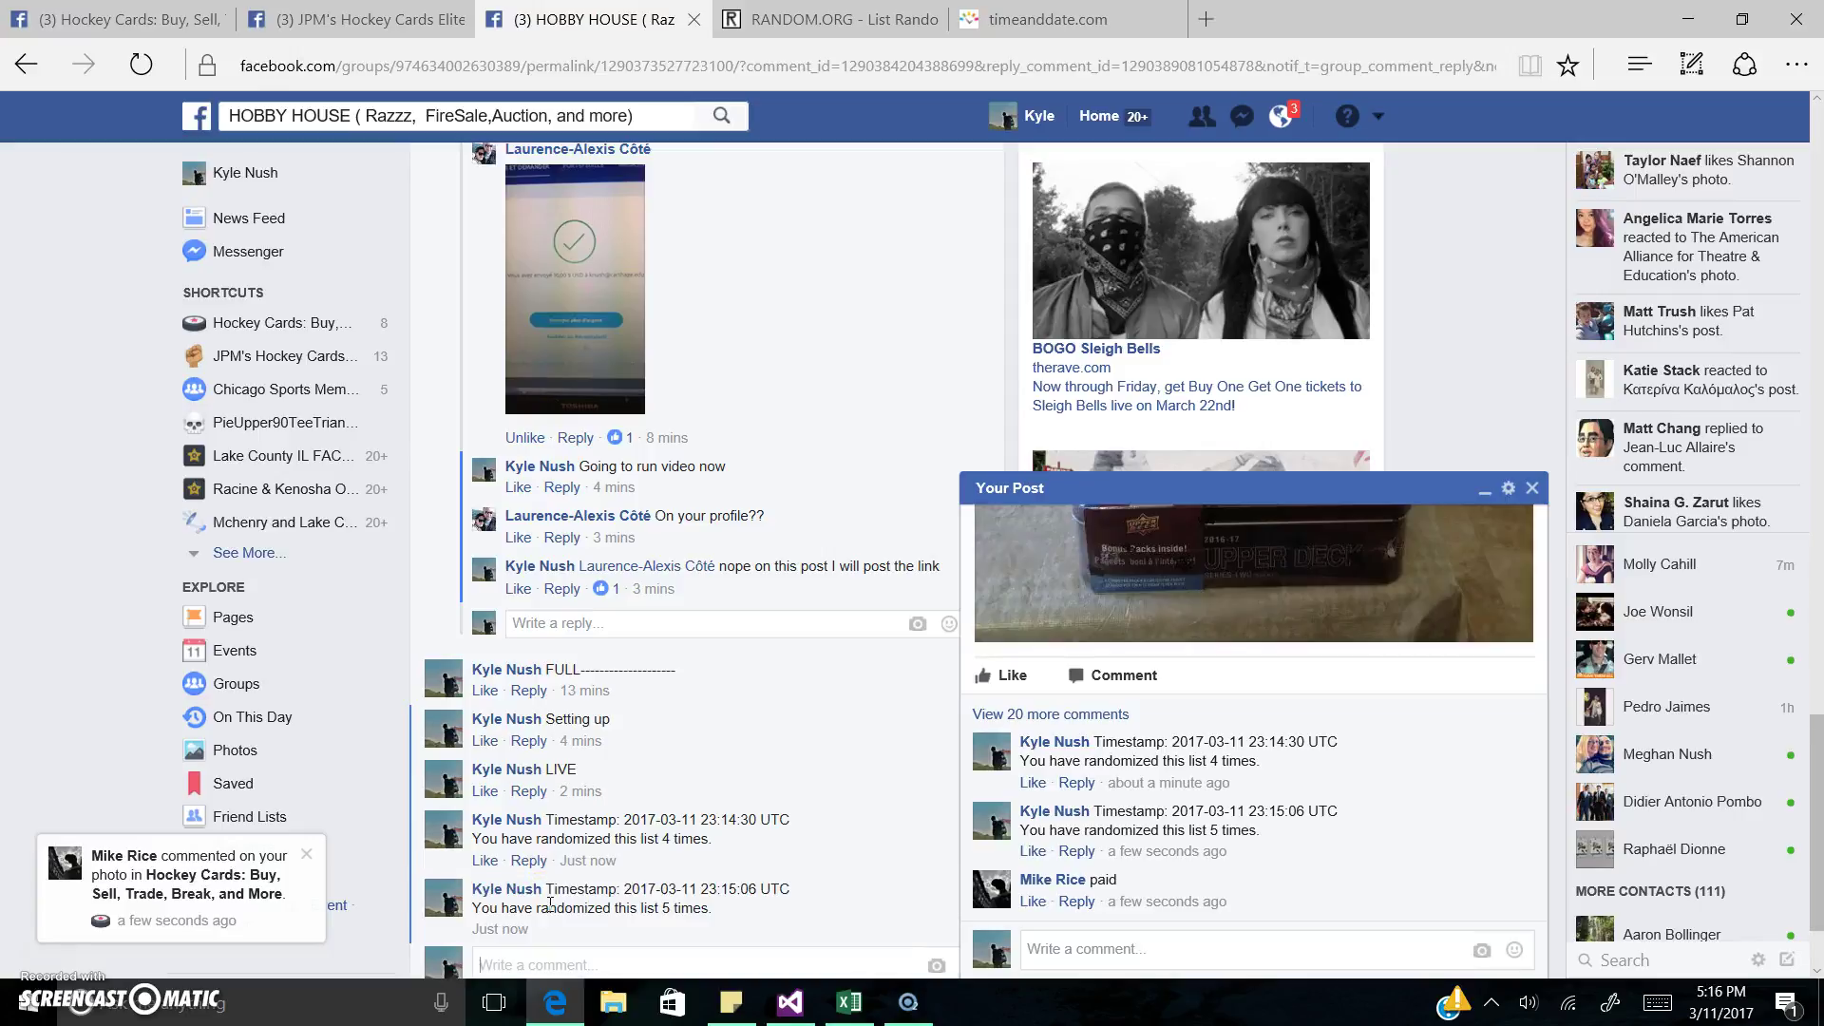
pyautogui.click(1532, 488)
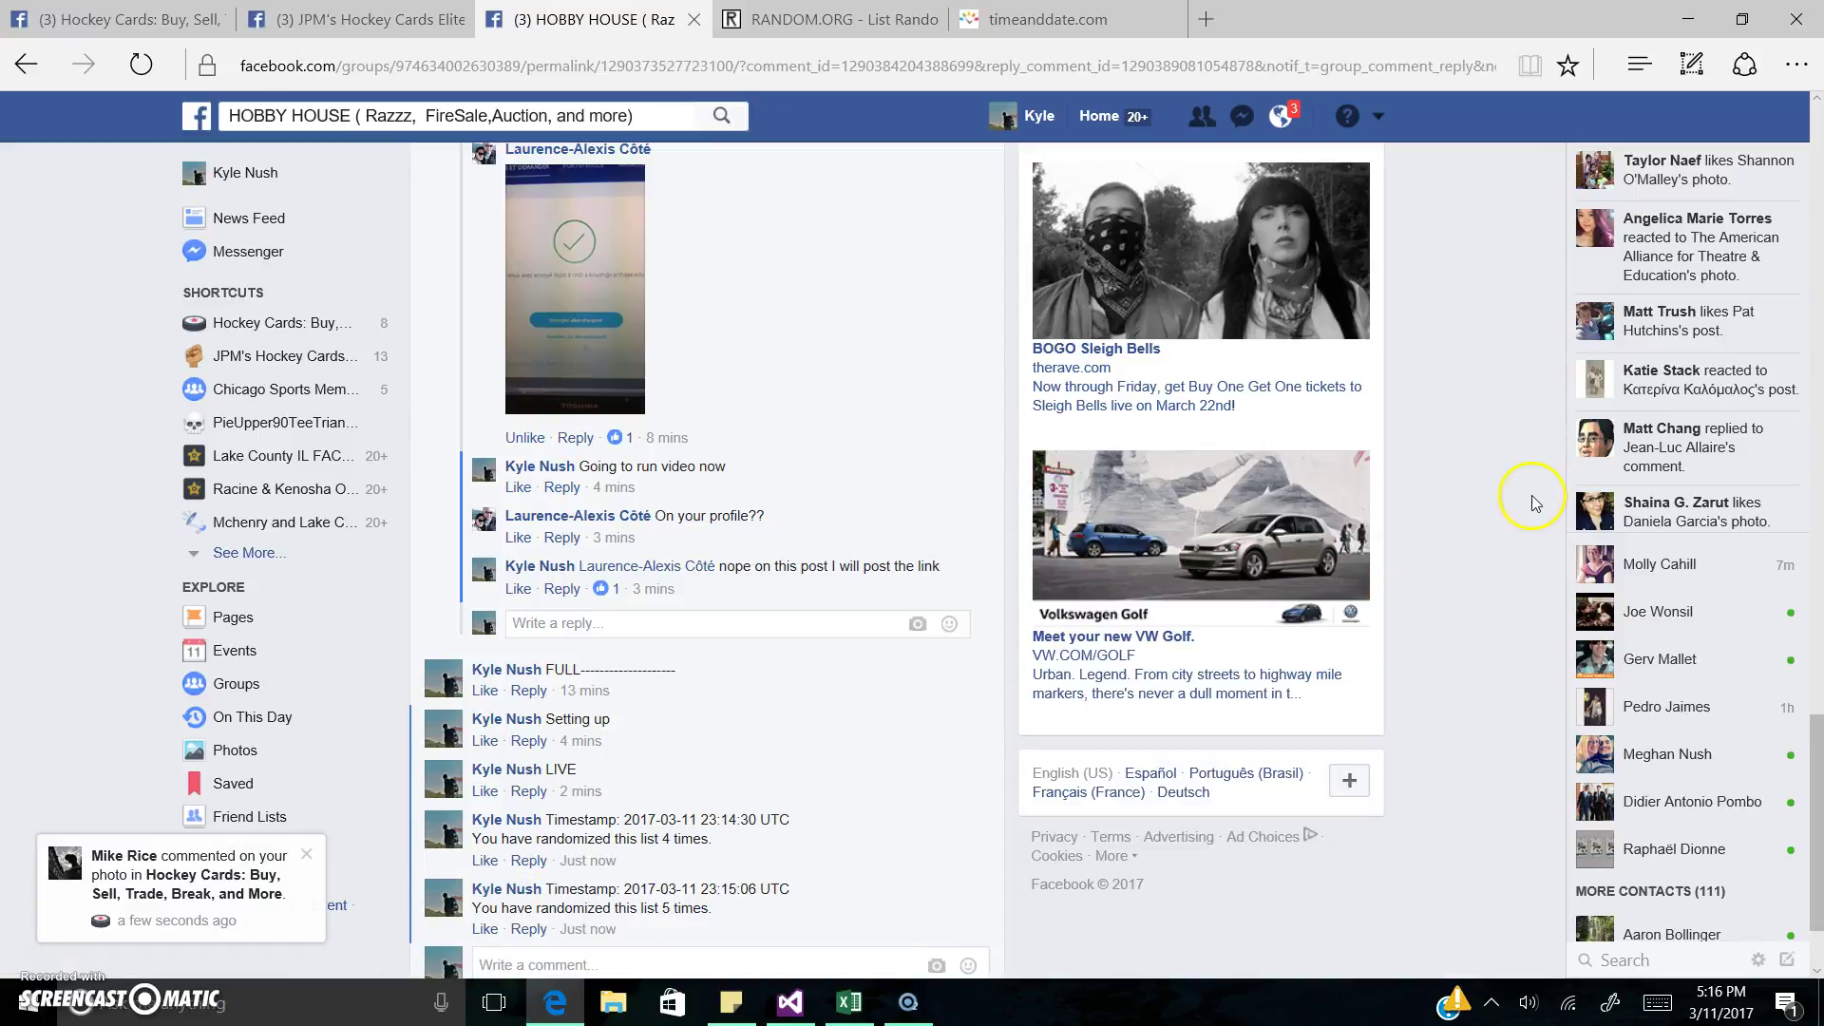
# Step: Highlight the final top five winners on RANDOM.ORG, check the 5:16 pm time, and return to Hockey Cards
pyautogui.click(826, 19)
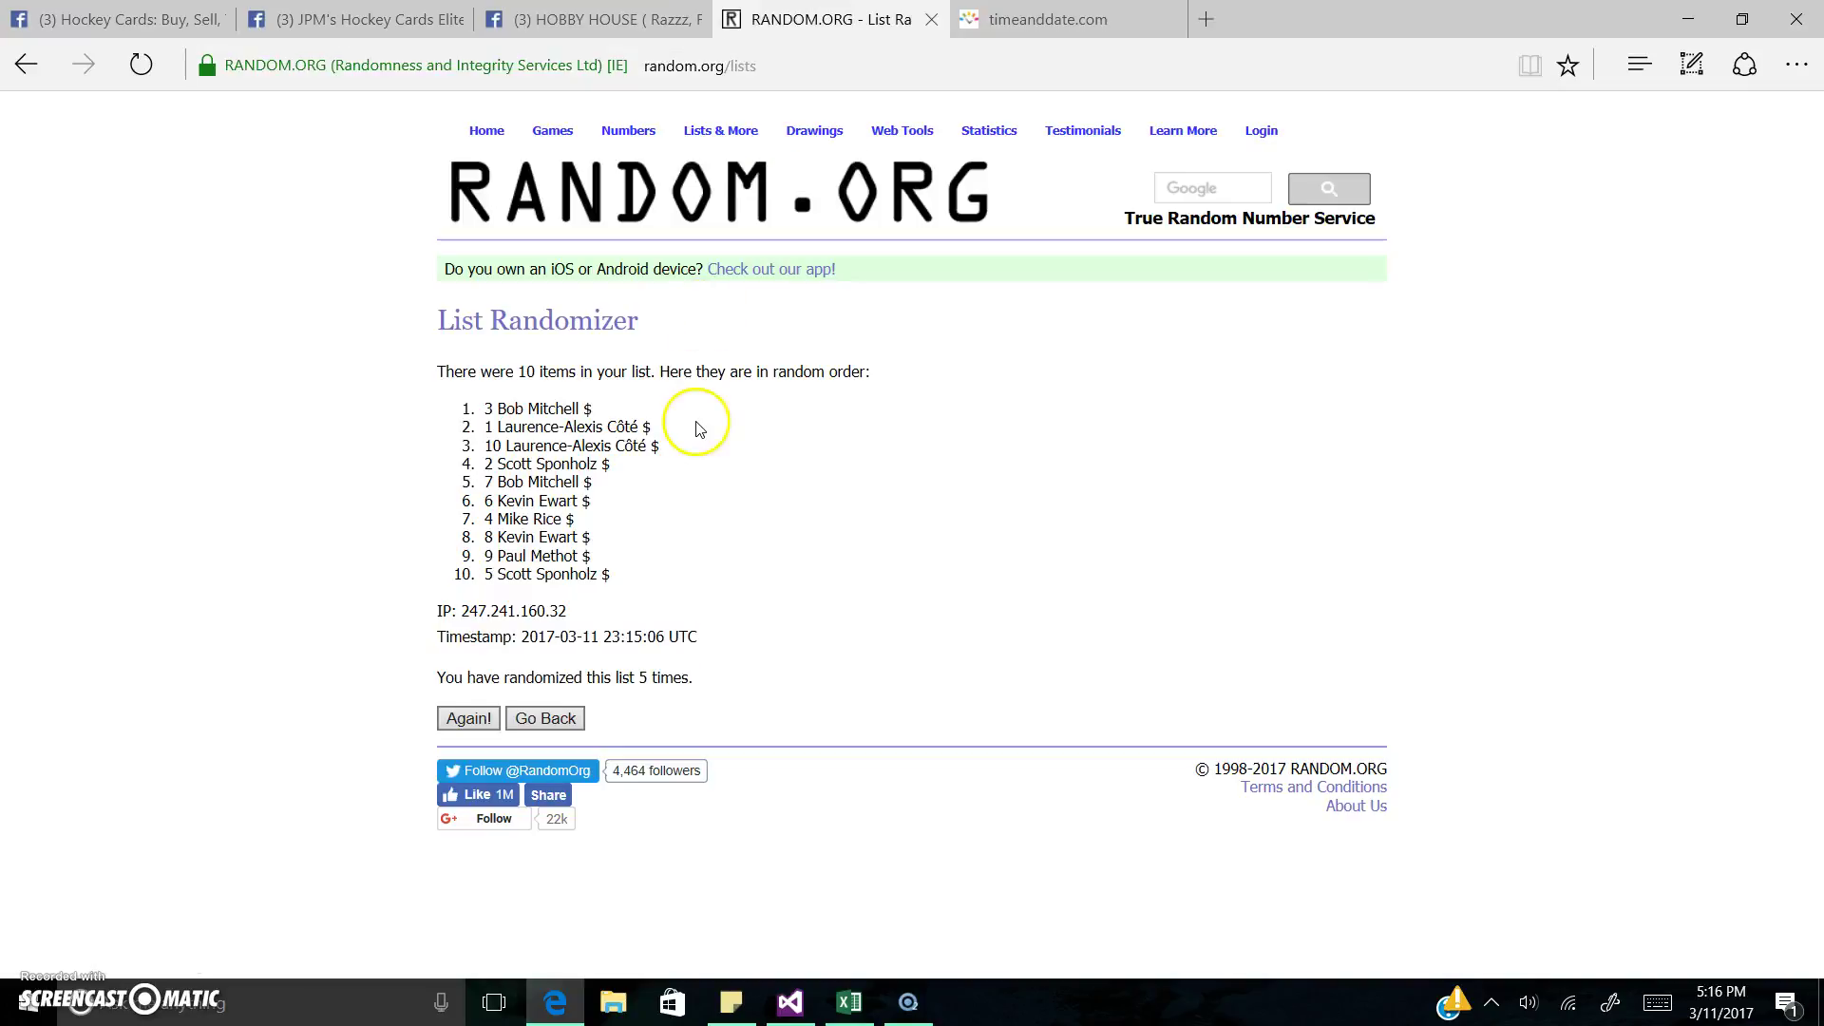
pyautogui.moveTo(456, 407); pyautogui.dragTo(688, 486)
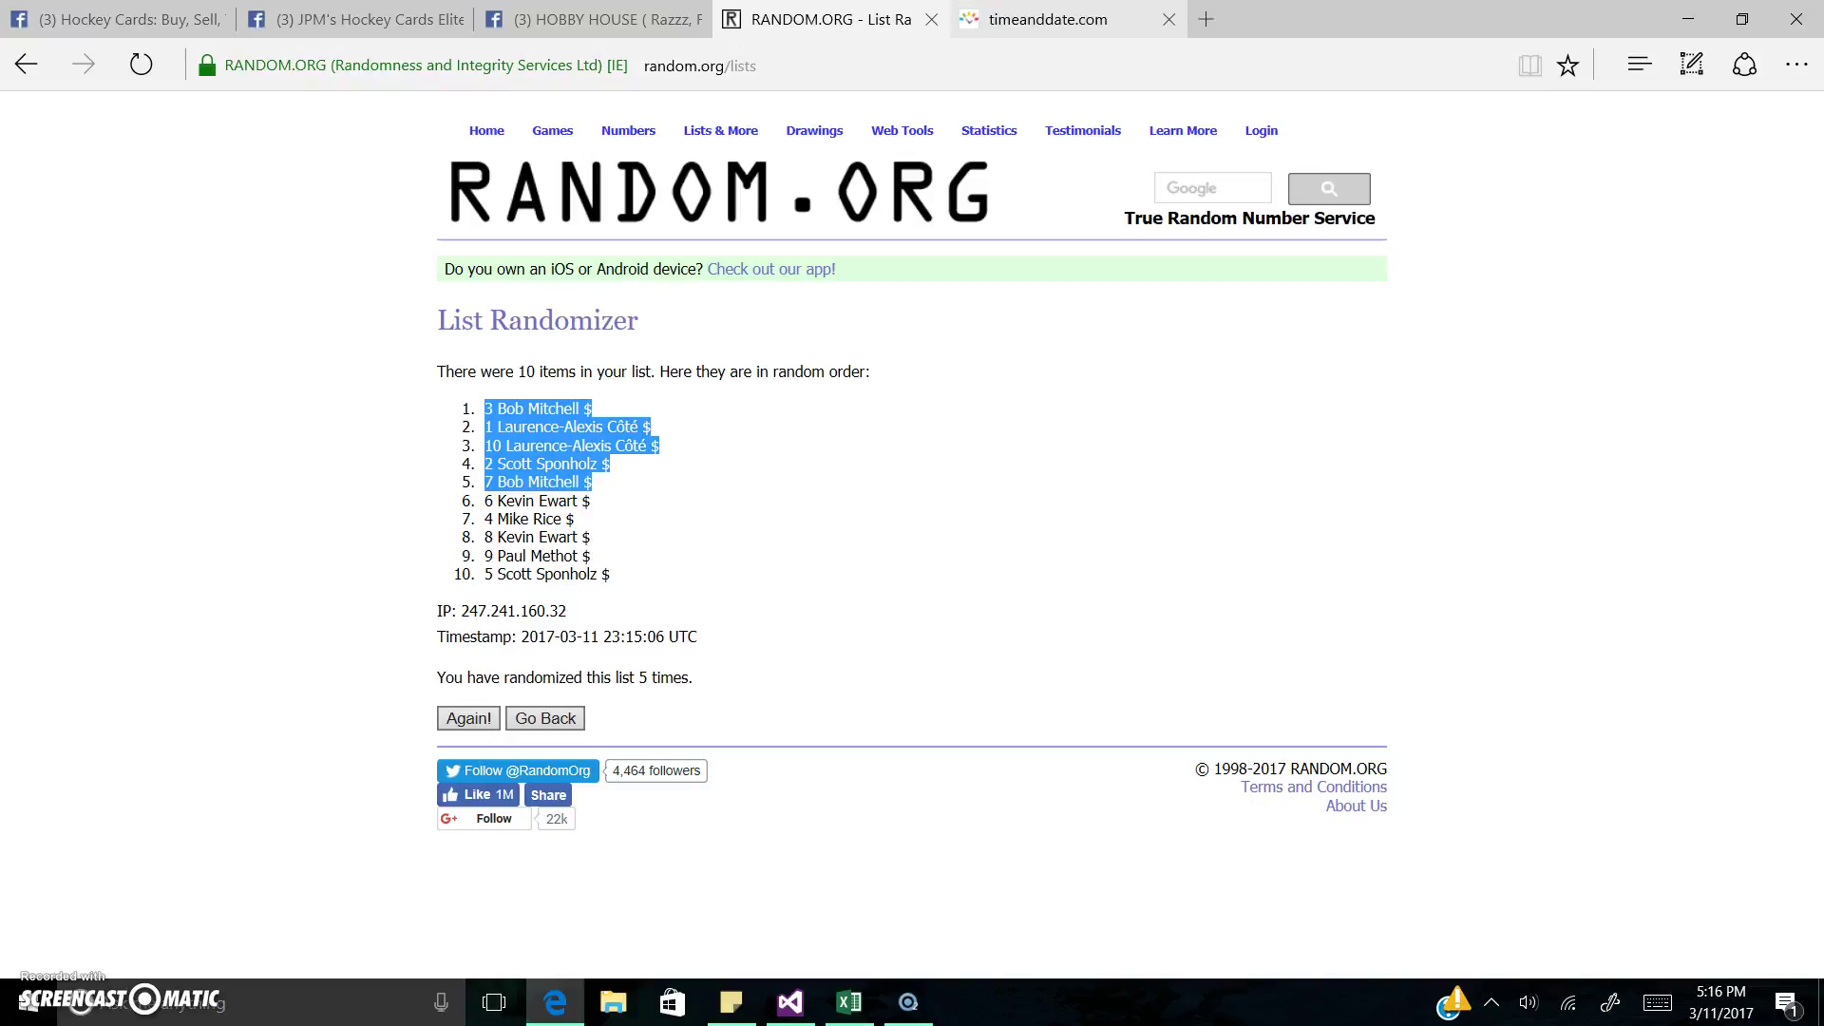
pyautogui.click(1045, 19)
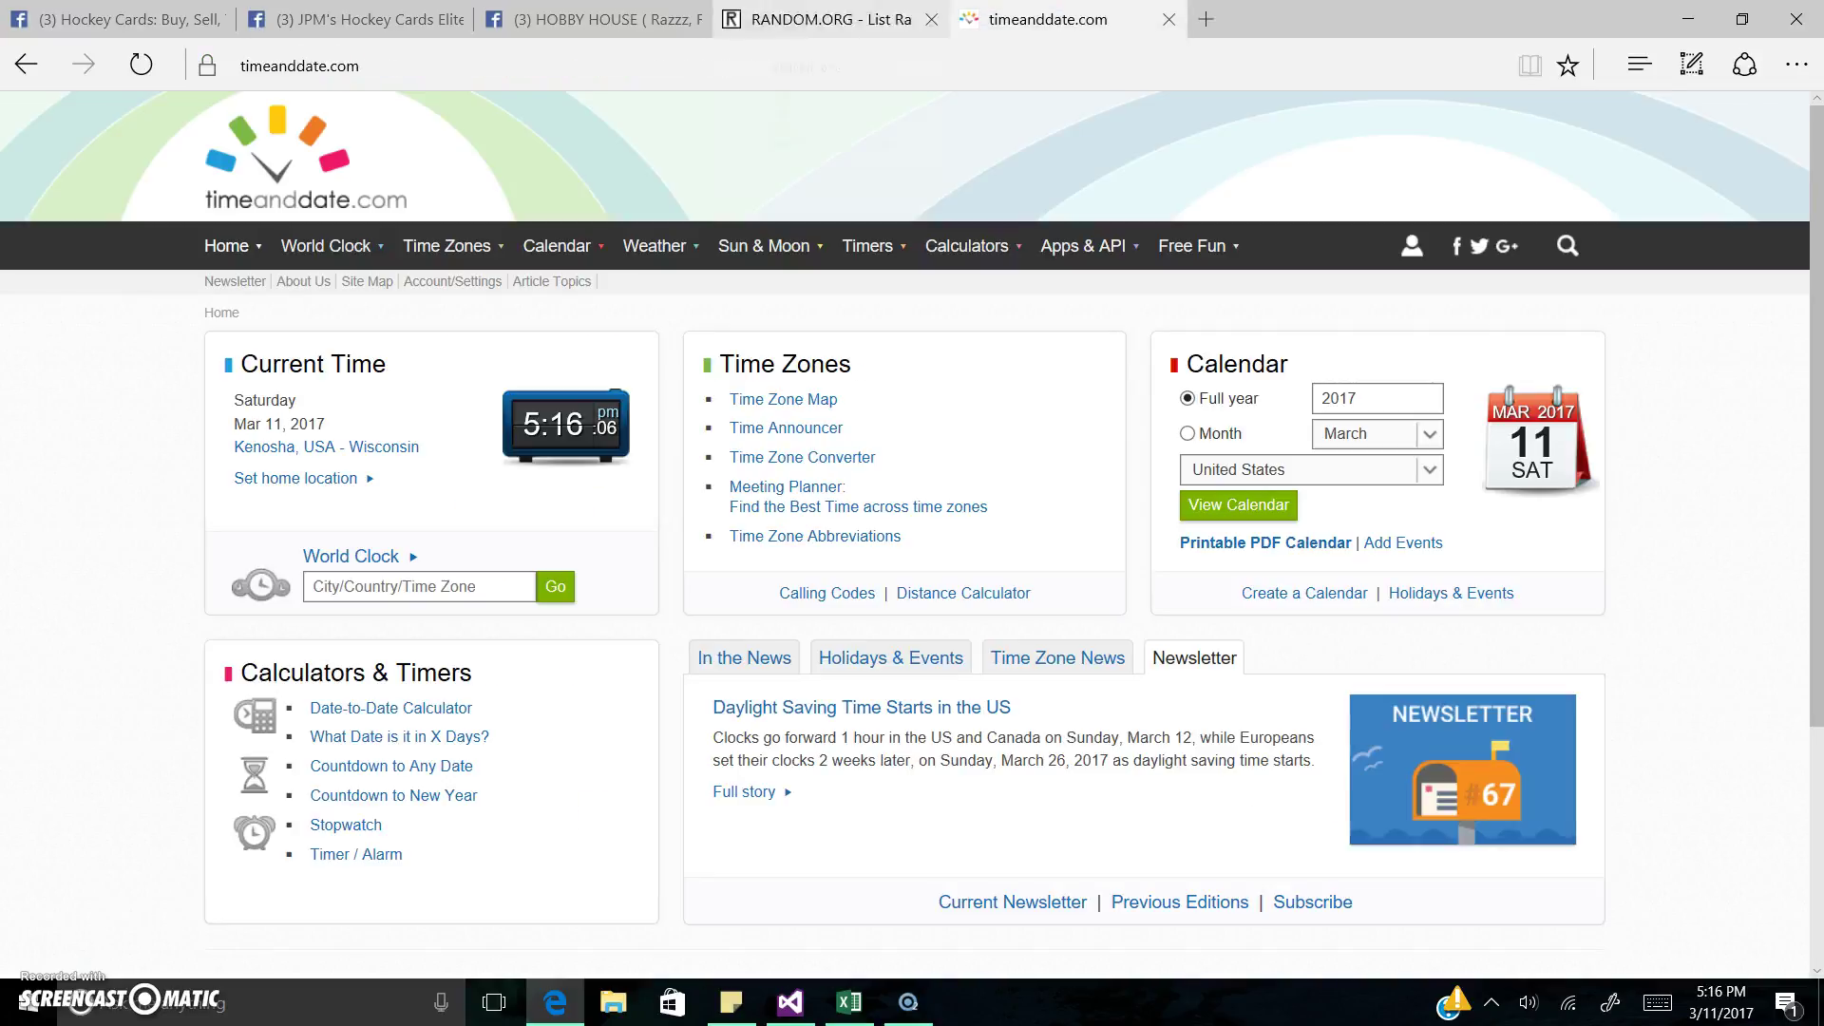
pyautogui.click(114, 19)
pyautogui.click(95, 579)
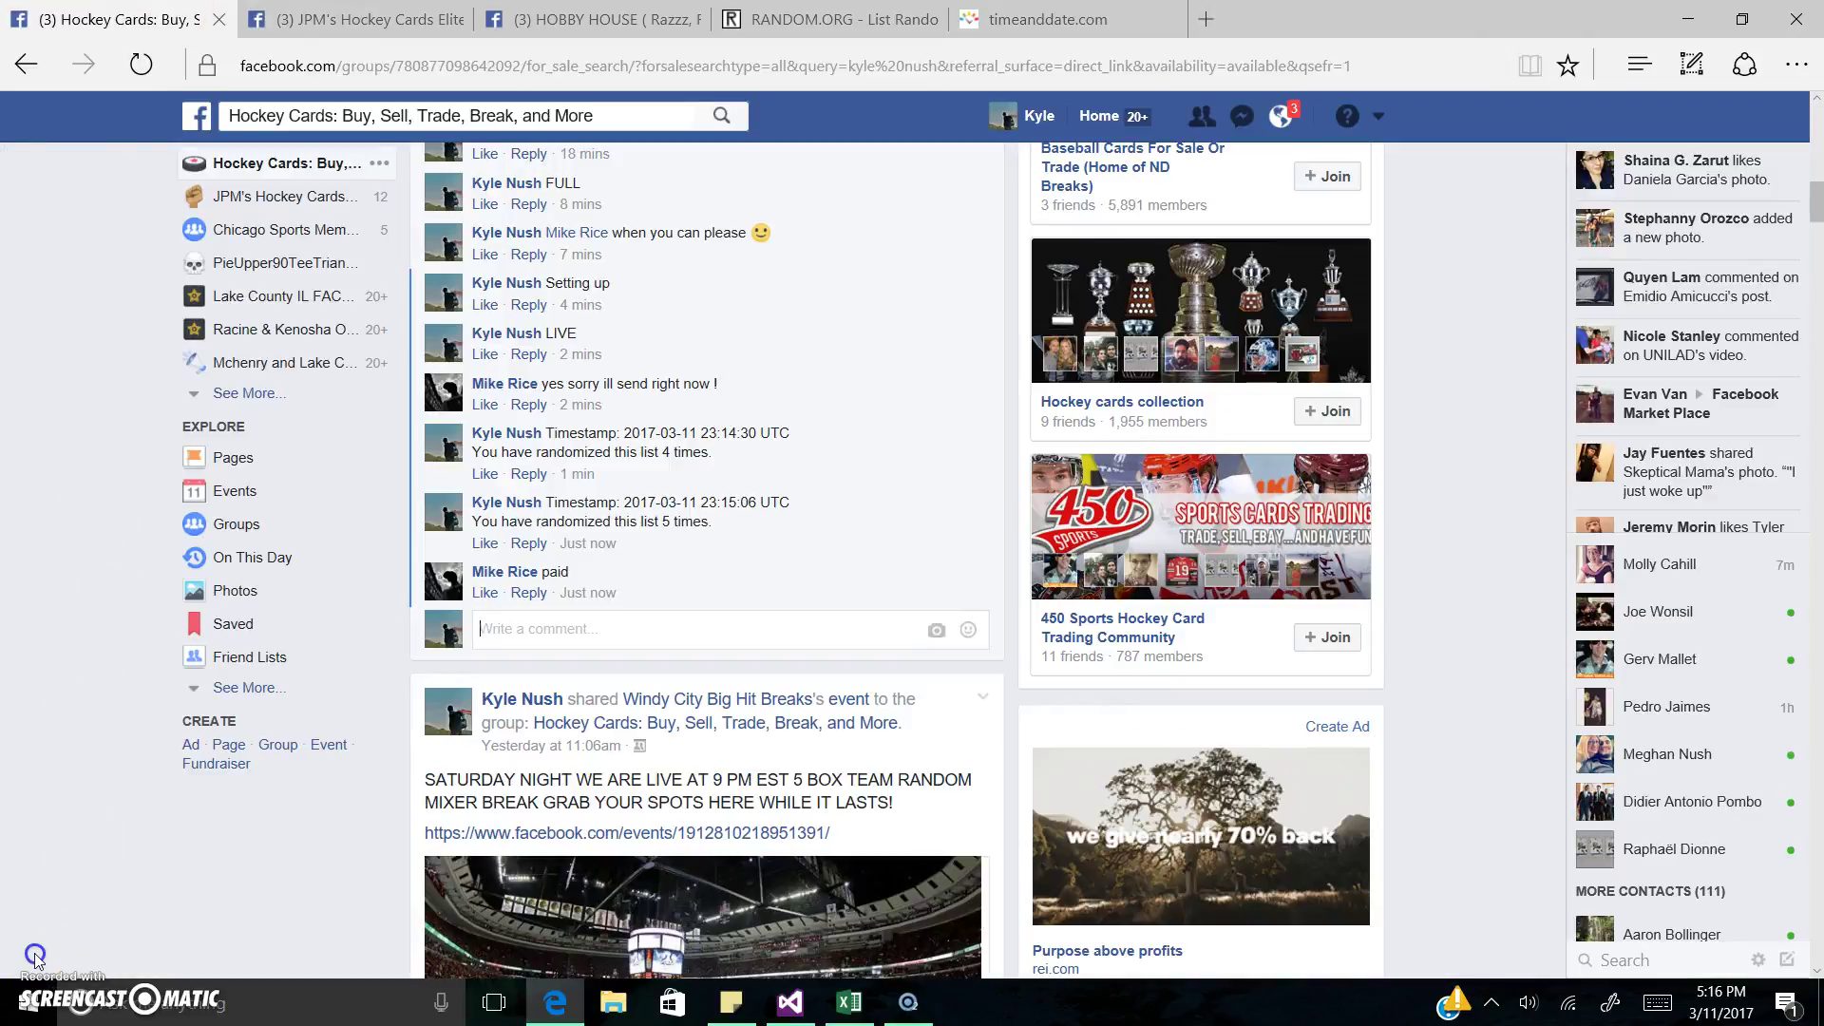